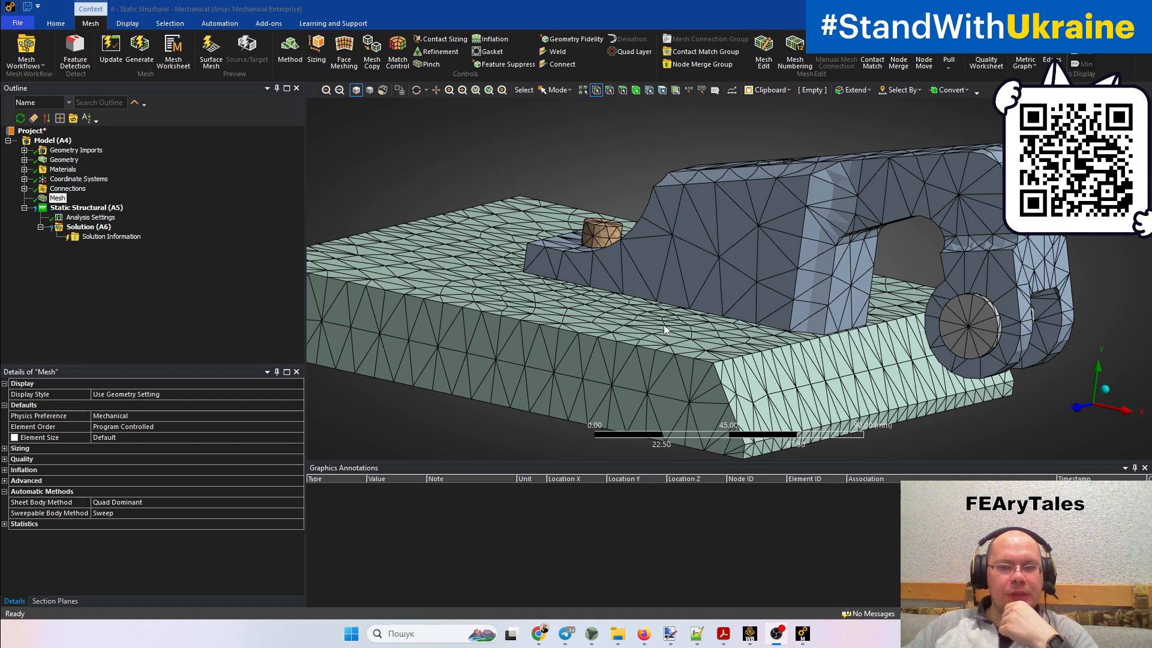
Expand the mesh's Statistics details and examine its node and element counts along with the default settings
middle_drag(704, 297, 710, 322)
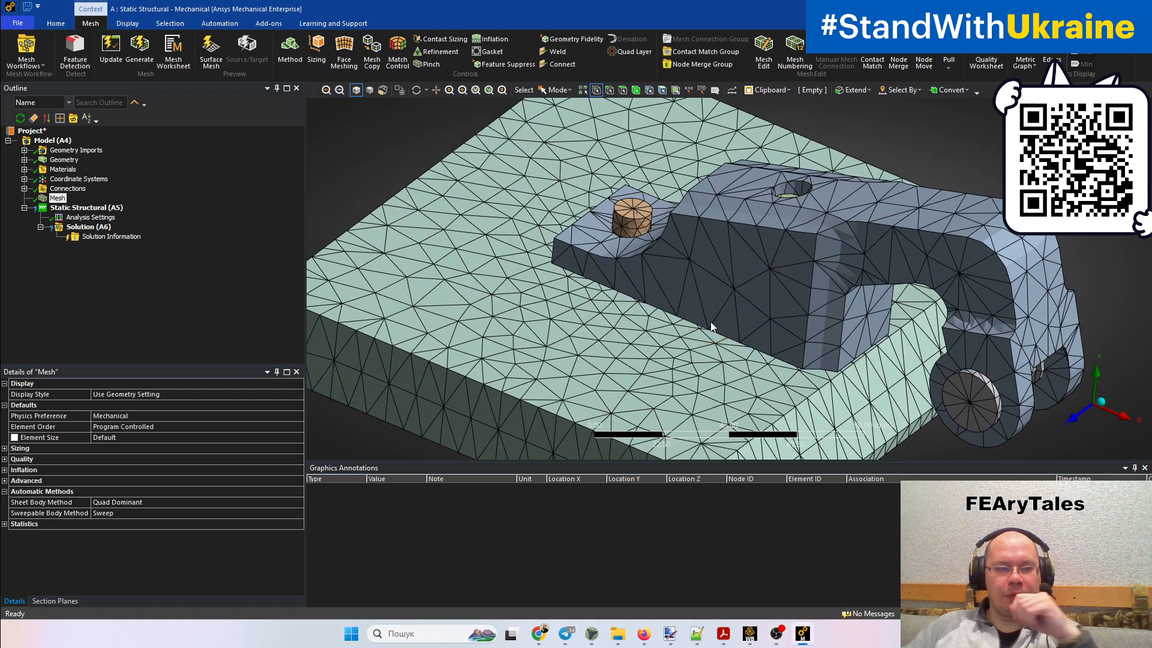
click(57, 199)
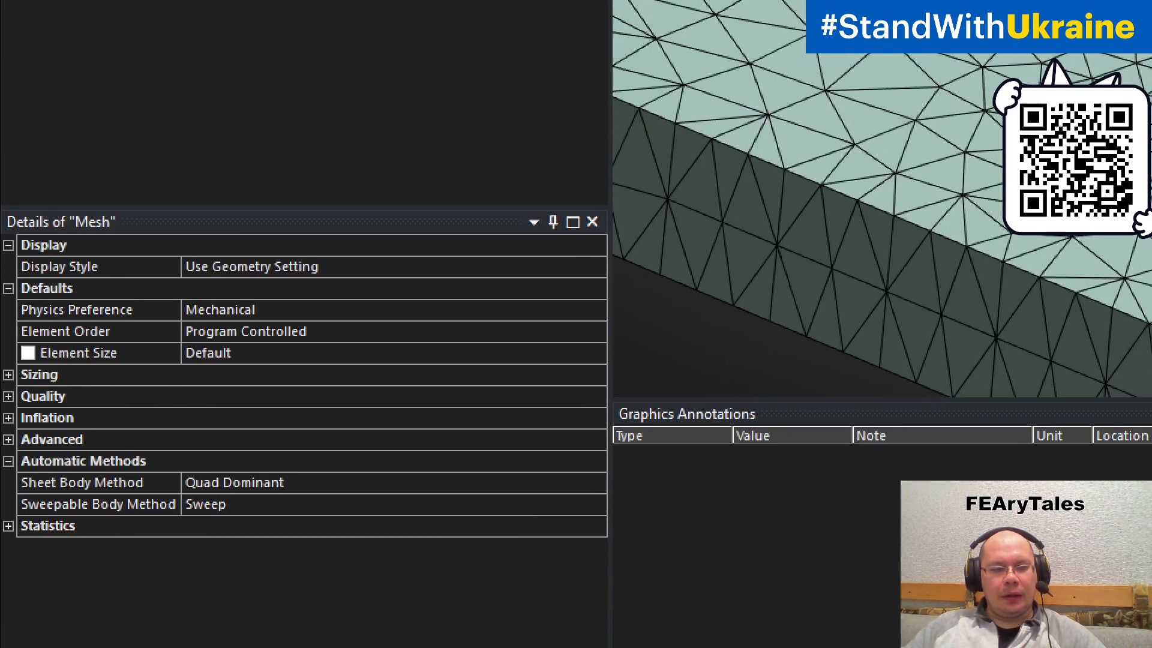
click(25, 527)
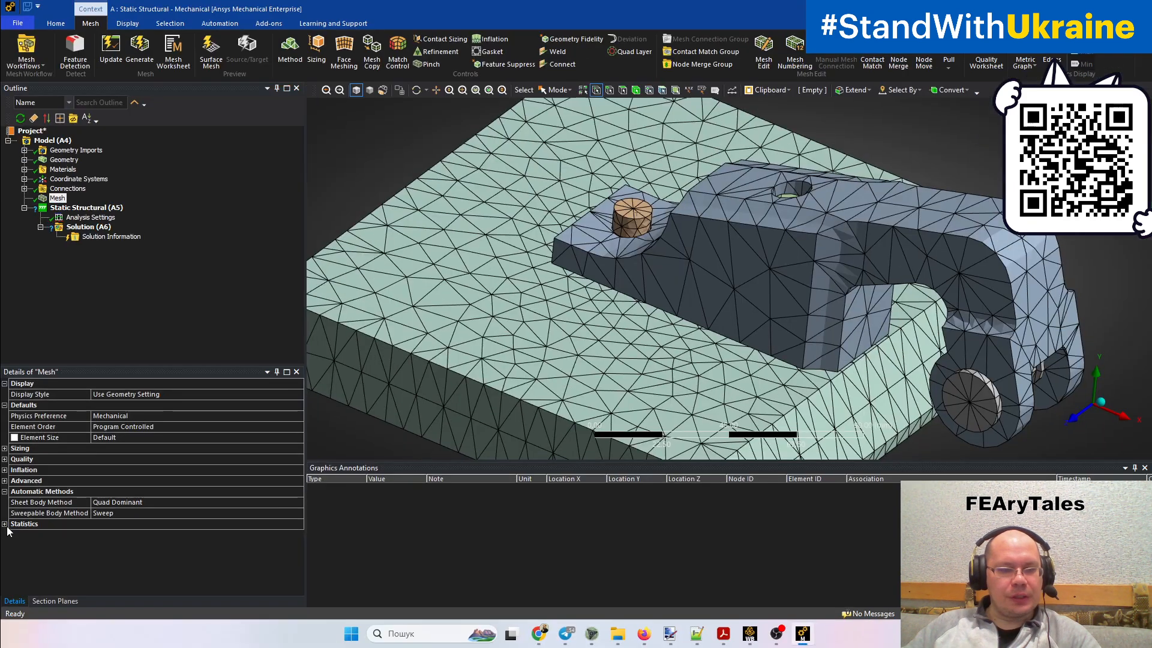
click(5, 525)
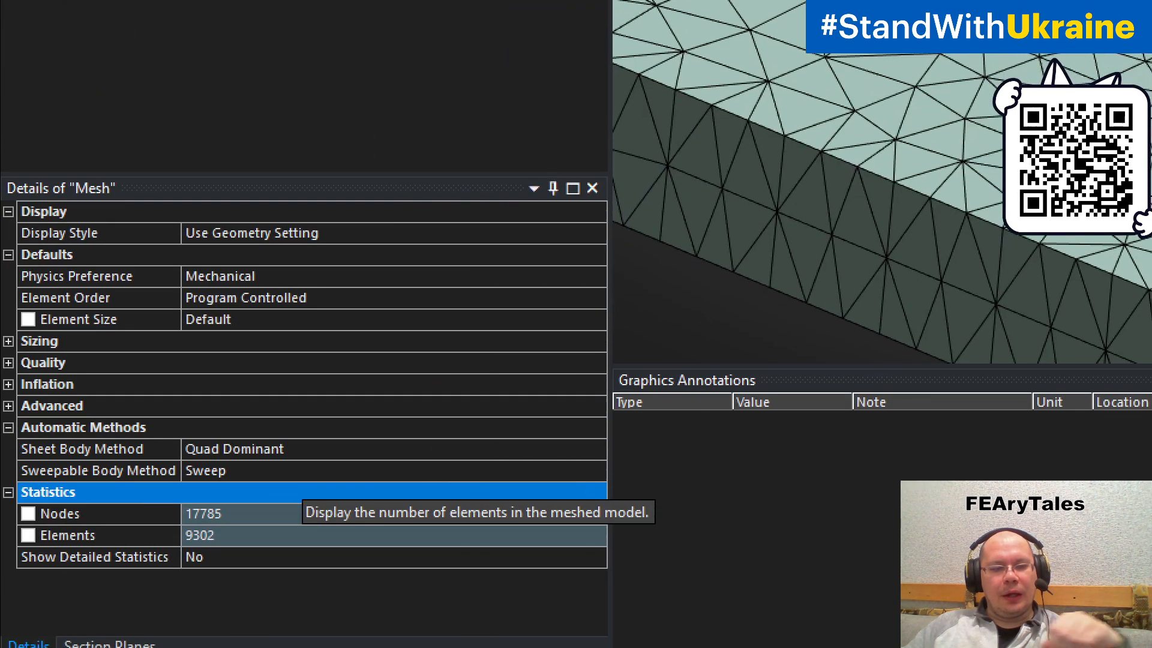
mouse_move(173, 559)
mouse_down()
mouse_move(240, 559)
mouse_move(282, 480)
mouse_move(164, 530)
mouse_up()
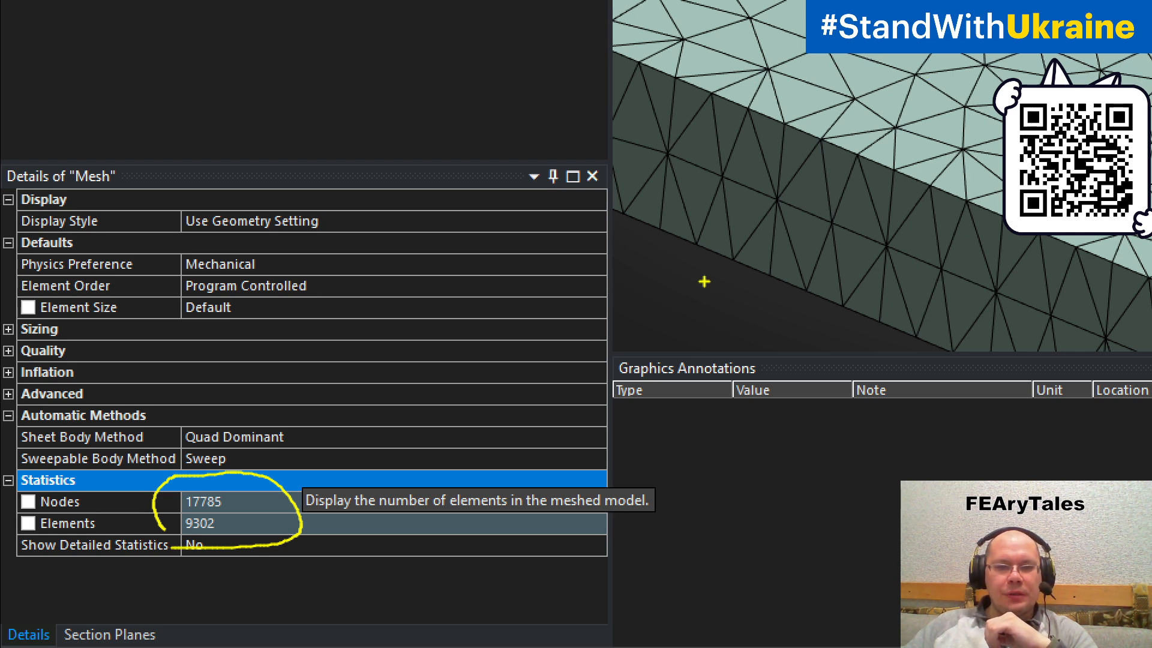
mouse_move(41, 246)
mouse_down()
mouse_move(6, 404)
mouse_move(3, 277)
mouse_move(8, 296)
mouse_move(523, 323)
mouse_move(668, 264)
mouse_move(227, 211)
mouse_move(18, 229)
mouse_move(16, 279)
mouse_up()
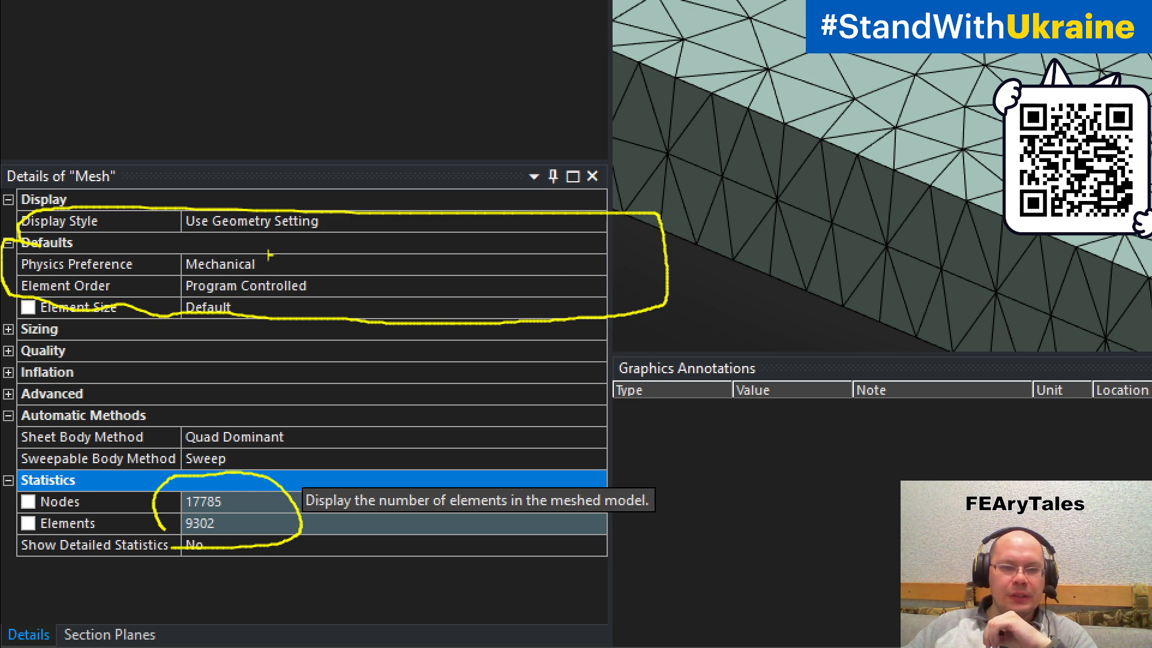
mouse_move(182, 243)
mouse_down()
mouse_move(153, 267)
mouse_move(234, 284)
mouse_move(282, 270)
mouse_move(201, 236)
mouse_move(171, 239)
mouse_up()
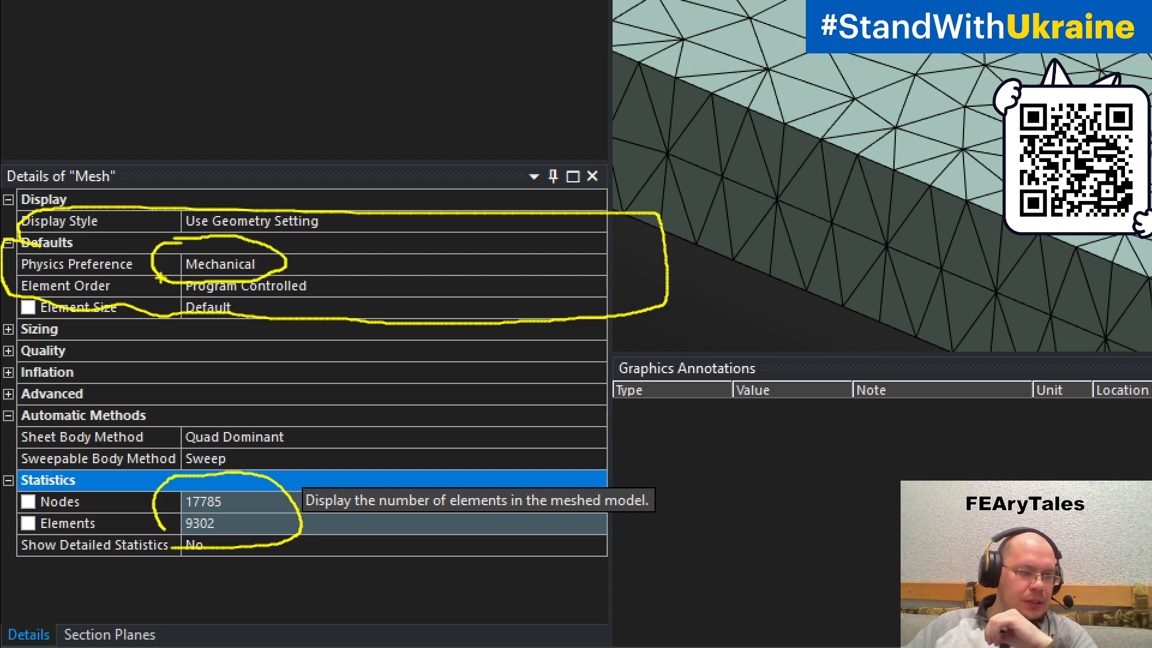
key(Escape)
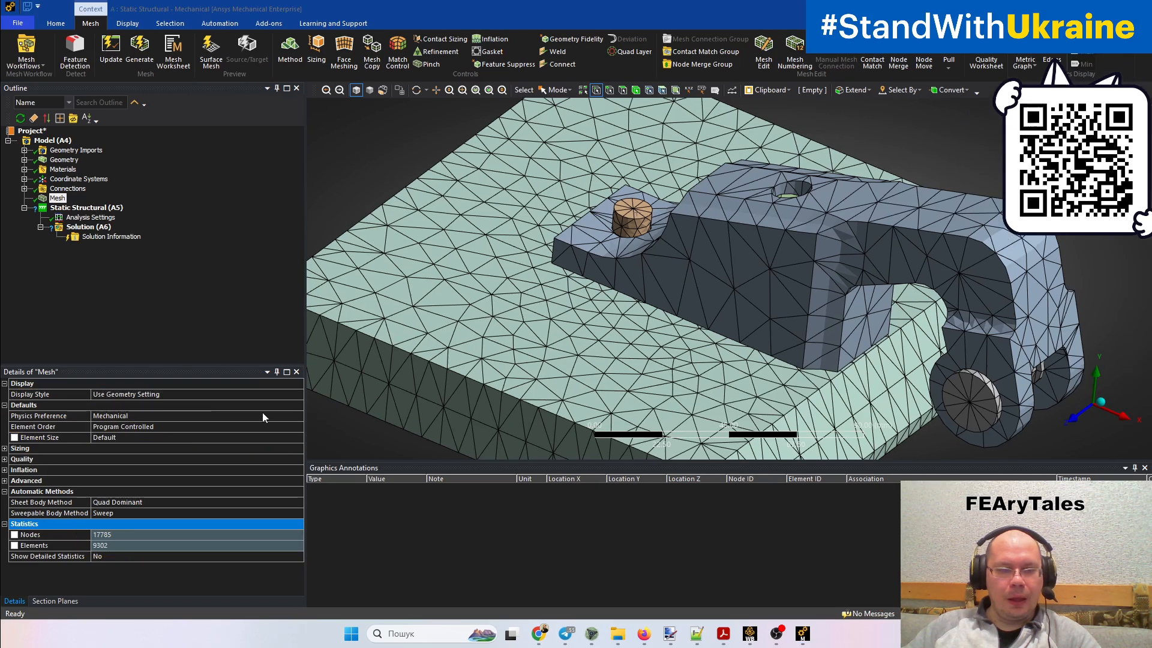
Examine the available Physics Preference options for the mesh without changing the setting
click(296, 416)
click(298, 416)
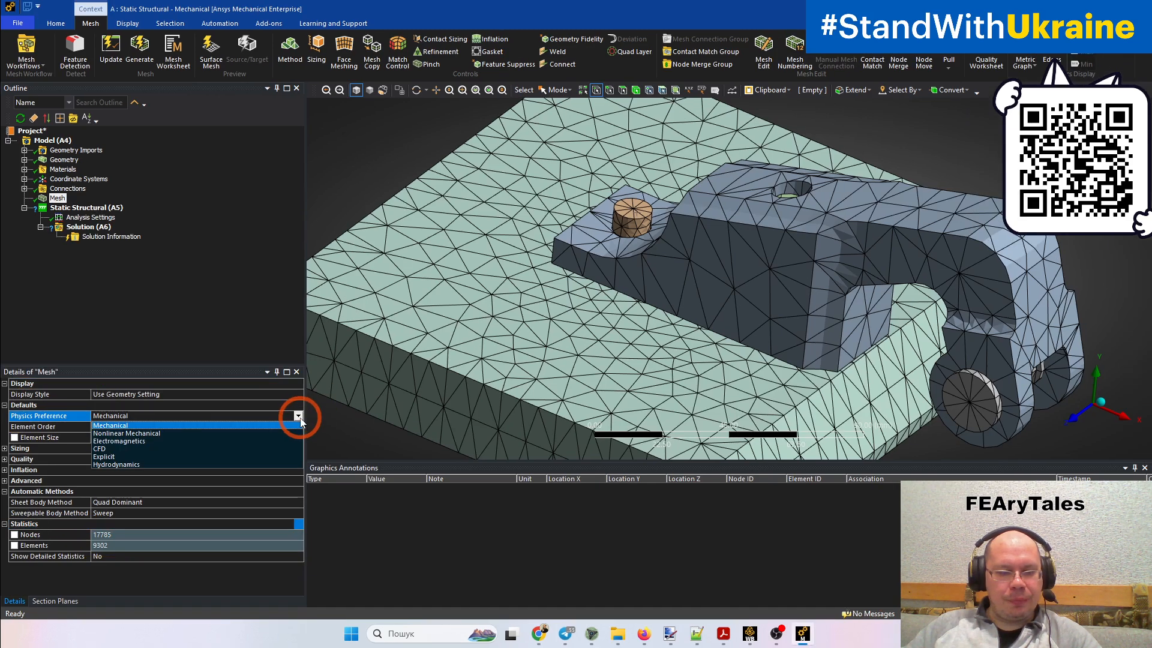
key(ctrl+1)
click(114, 448)
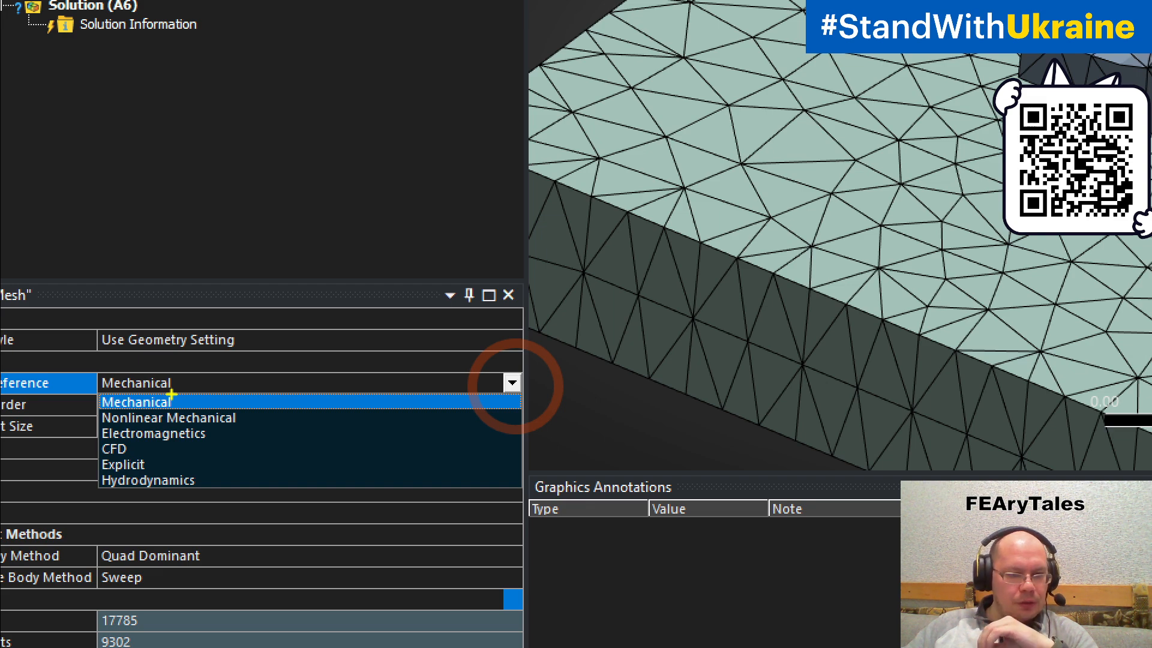
key(Escape)
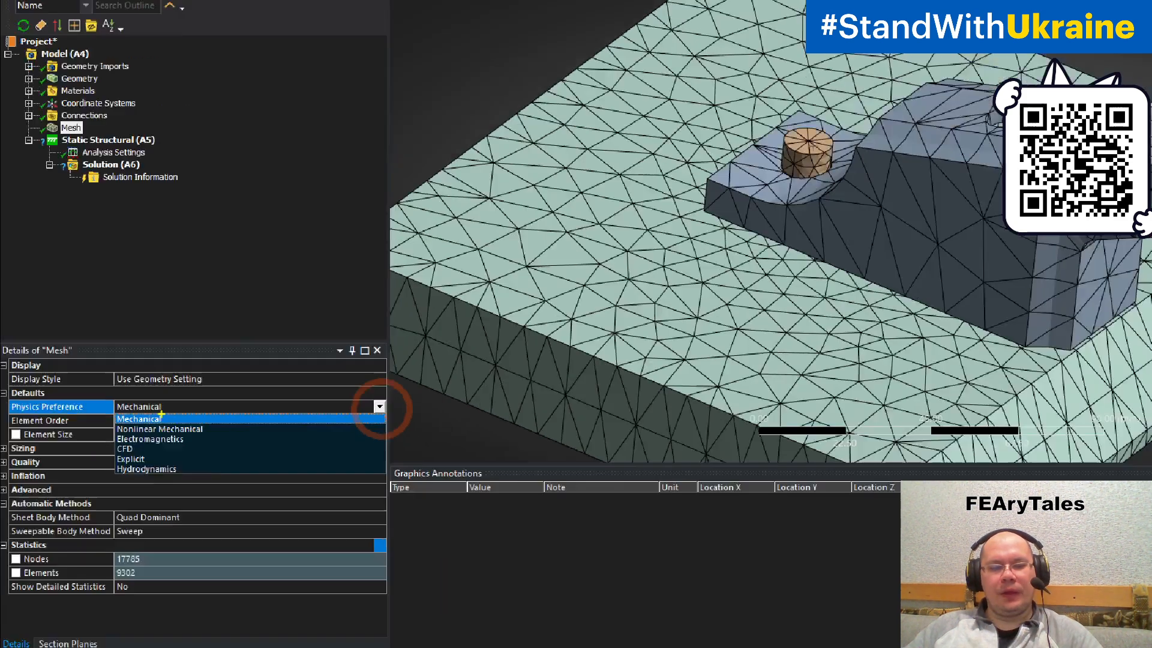
Set the mesh's Physics Preference to Explicit and regenerate the mesh
middle_drag(680, 377, 709, 359)
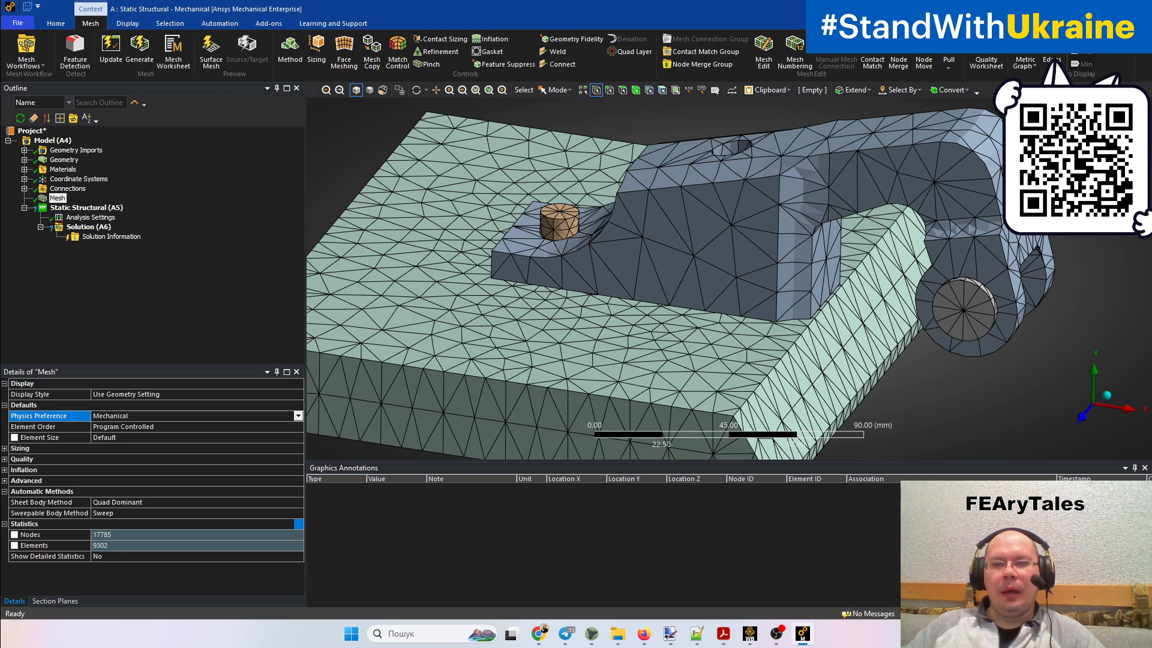
middle_drag(836, 357, 797, 292)
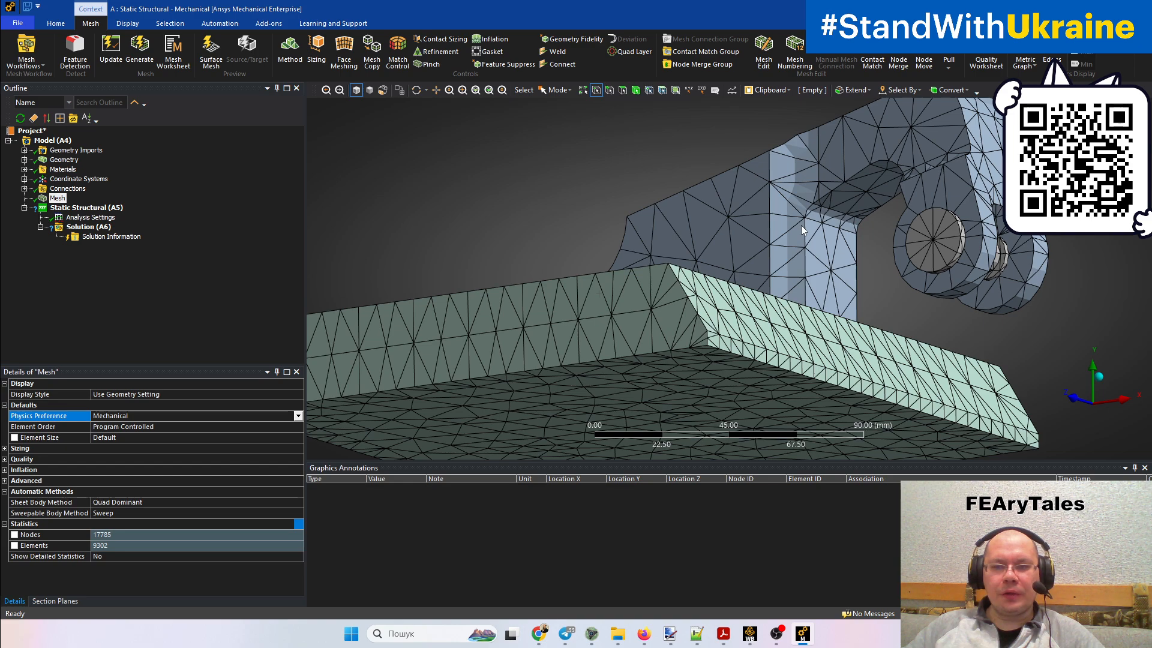
middle_drag(804, 231, 847, 278)
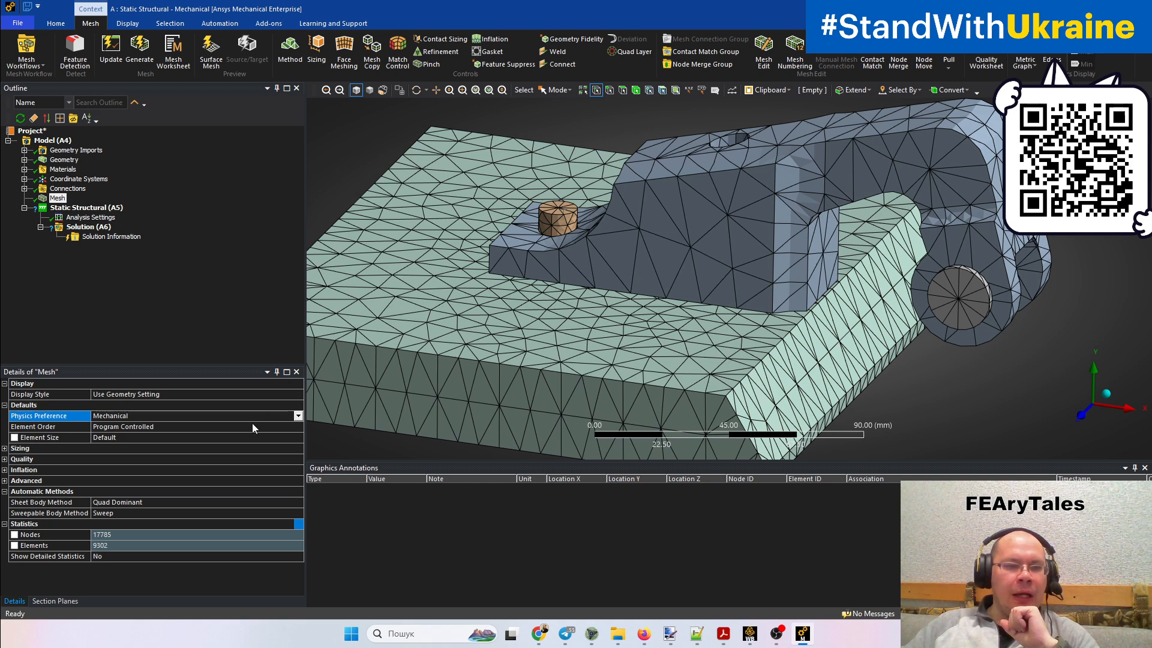
click(300, 417)
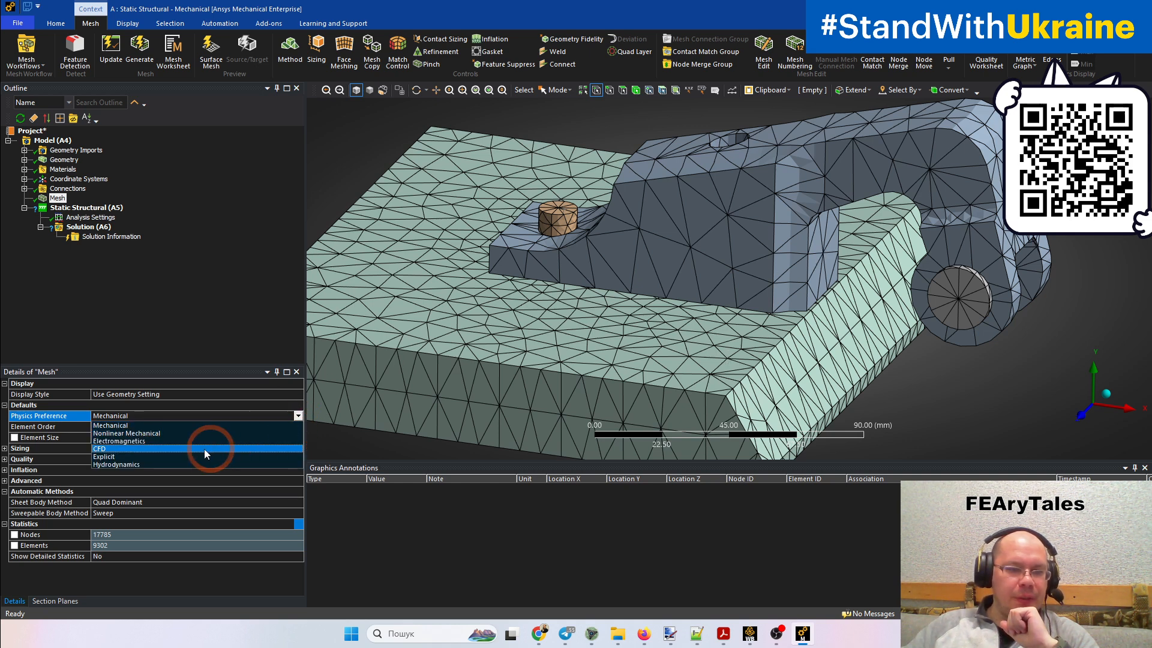
click(183, 456)
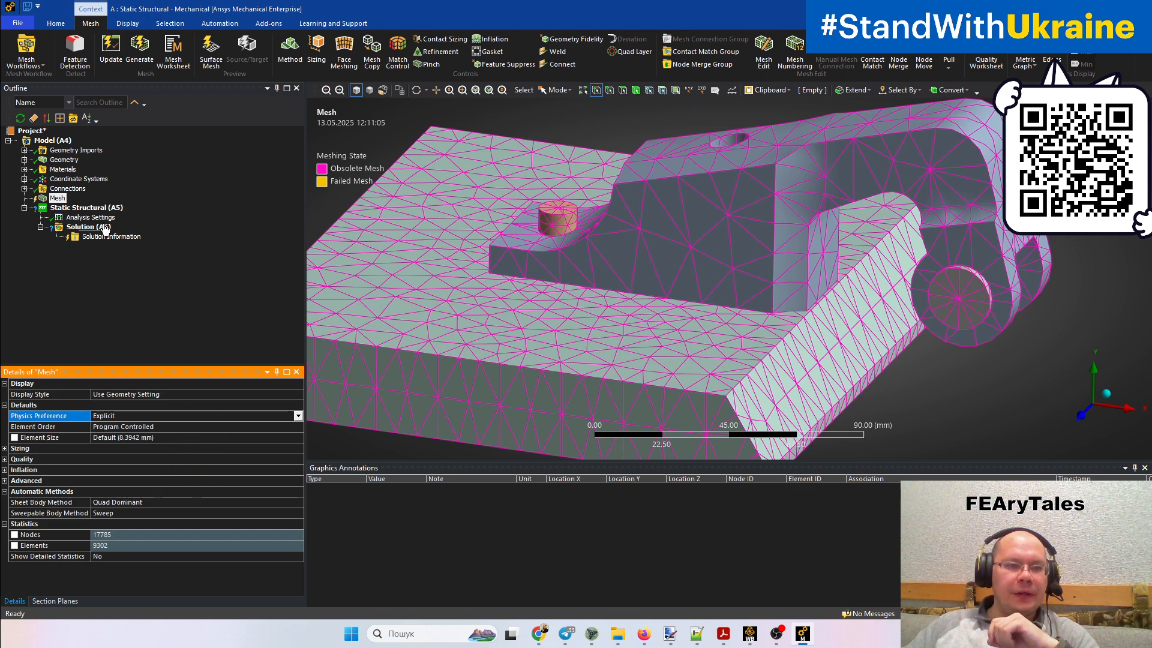
right_click(57, 198)
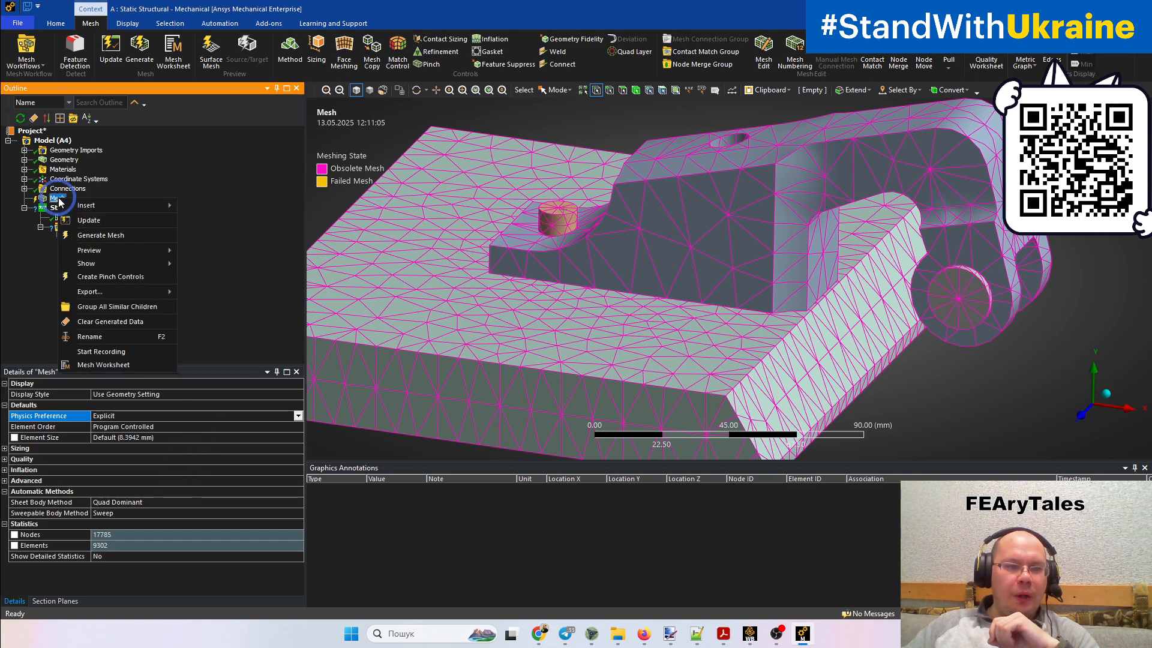
click(94, 236)
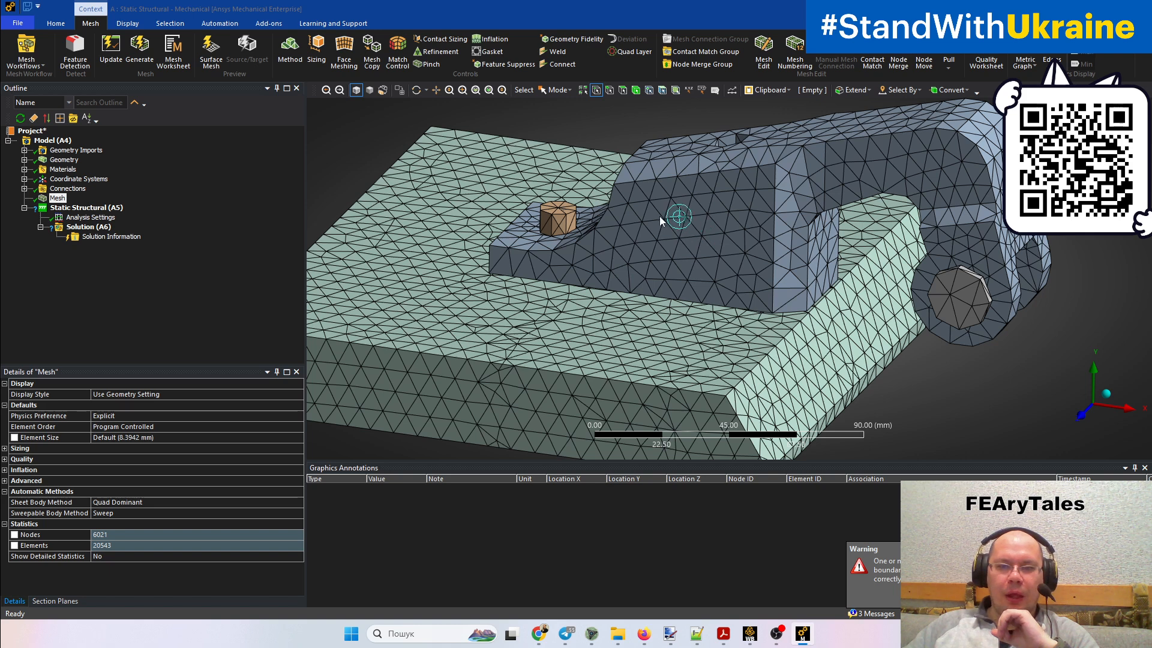
Select individual nodes across the clamp body and base plate to examine node placement in the Explicit mesh
click(666, 223)
click(687, 233)
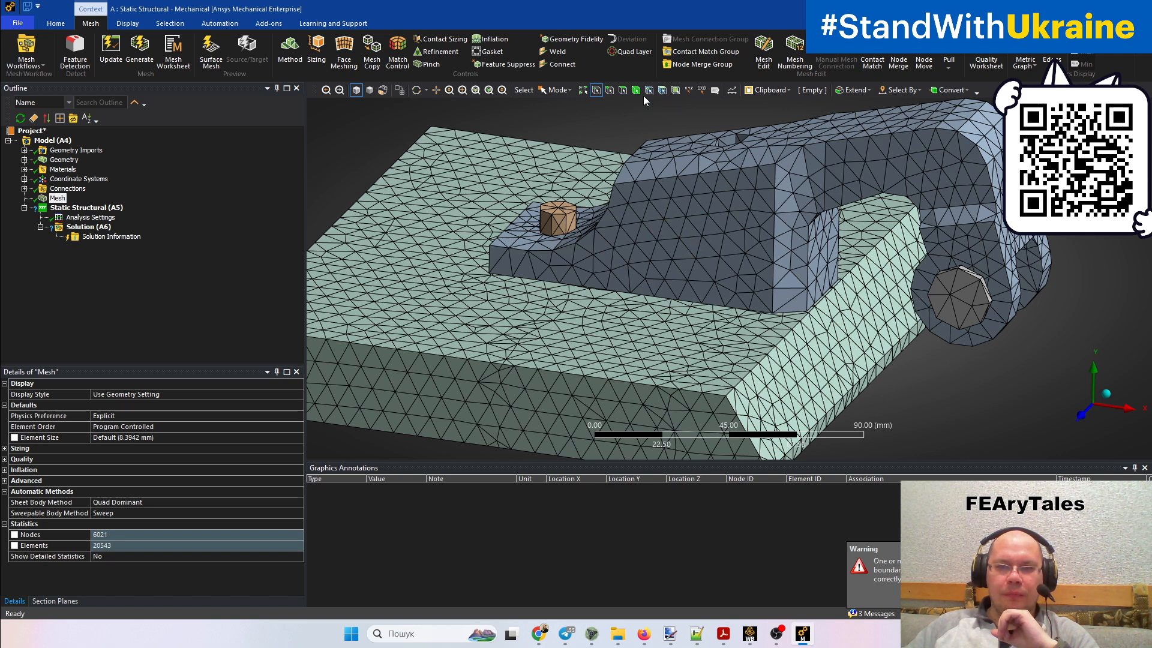
click(649, 90)
click(663, 219)
ctrl+click(708, 215)
ctrl+click(702, 236)
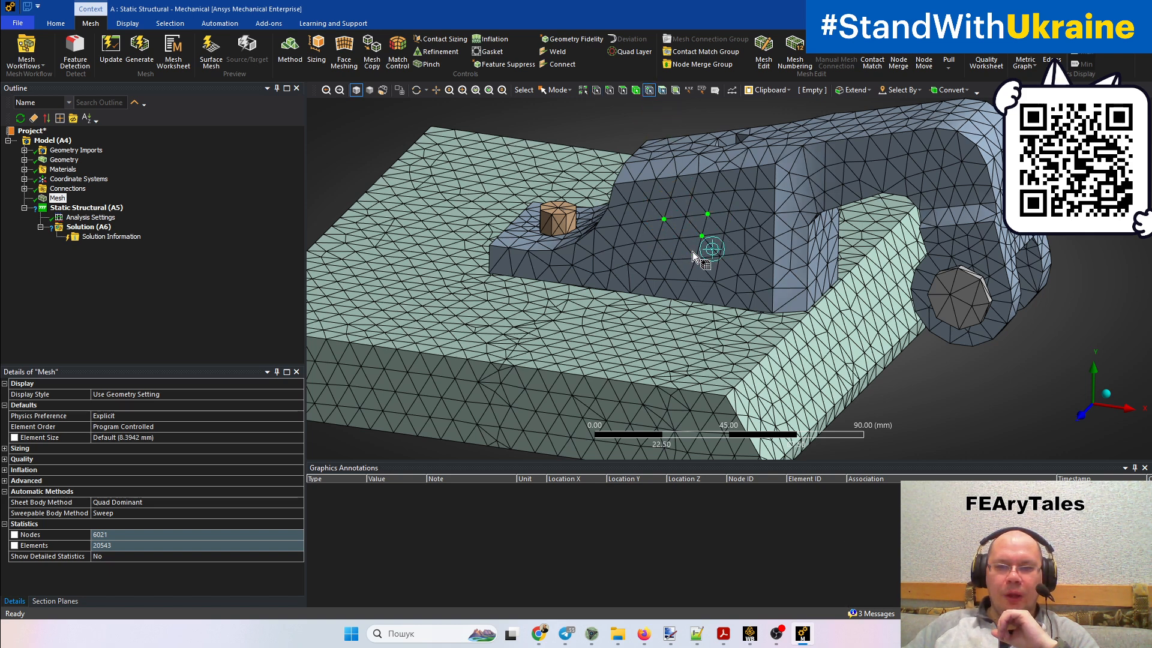
mouse_move(692, 252)
mouse_down()
mouse_move(678, 221)
mouse_move(677, 269)
mouse_move(589, 260)
mouse_move(698, 273)
mouse_move(629, 240)
mouse_move(702, 203)
mouse_move(721, 293)
mouse_move(680, 250)
mouse_up()
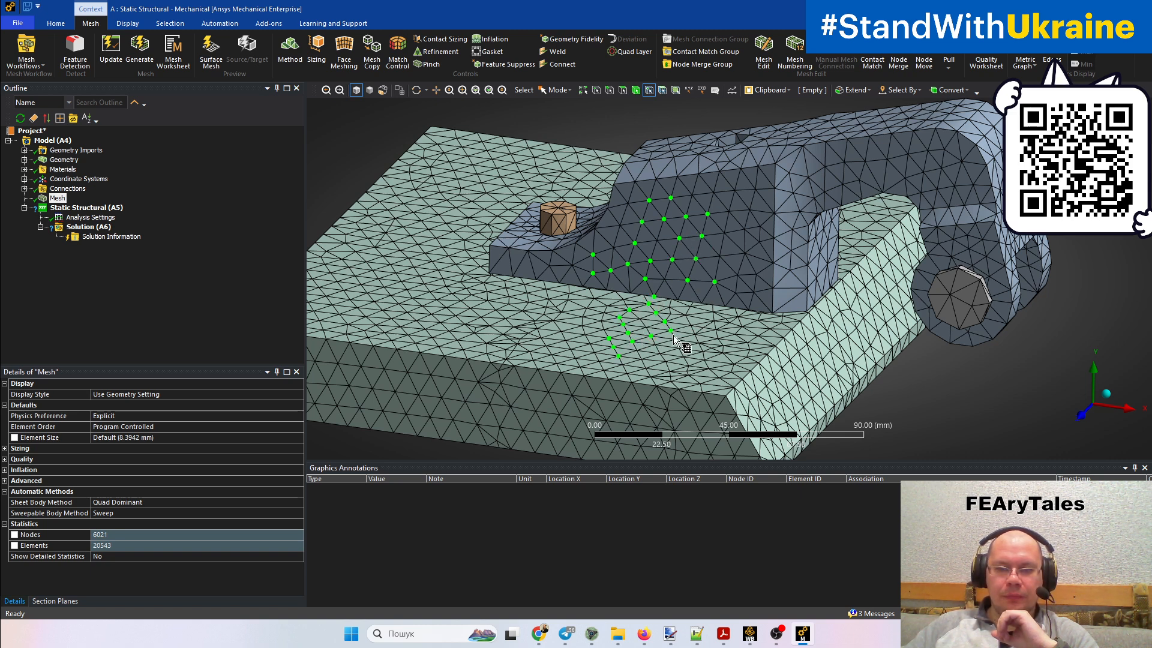
mouse_move(614, 319)
mouse_down()
mouse_move(588, 355)
mouse_move(665, 316)
mouse_move(746, 247)
mouse_move(787, 255)
mouse_move(804, 153)
mouse_move(547, 229)
mouse_move(681, 255)
mouse_move(834, 177)
mouse_move(804, 165)
mouse_move(929, 186)
mouse_move(969, 252)
mouse_move(957, 288)
mouse_move(981, 300)
mouse_move(985, 252)
mouse_move(906, 147)
mouse_move(655, 153)
mouse_move(555, 270)
mouse_move(456, 308)
mouse_move(522, 287)
mouse_up()
mouse_move(676, 244)
middle_down()
mouse_move(671, 275)
mouse_move(676, 245)
middle_up()
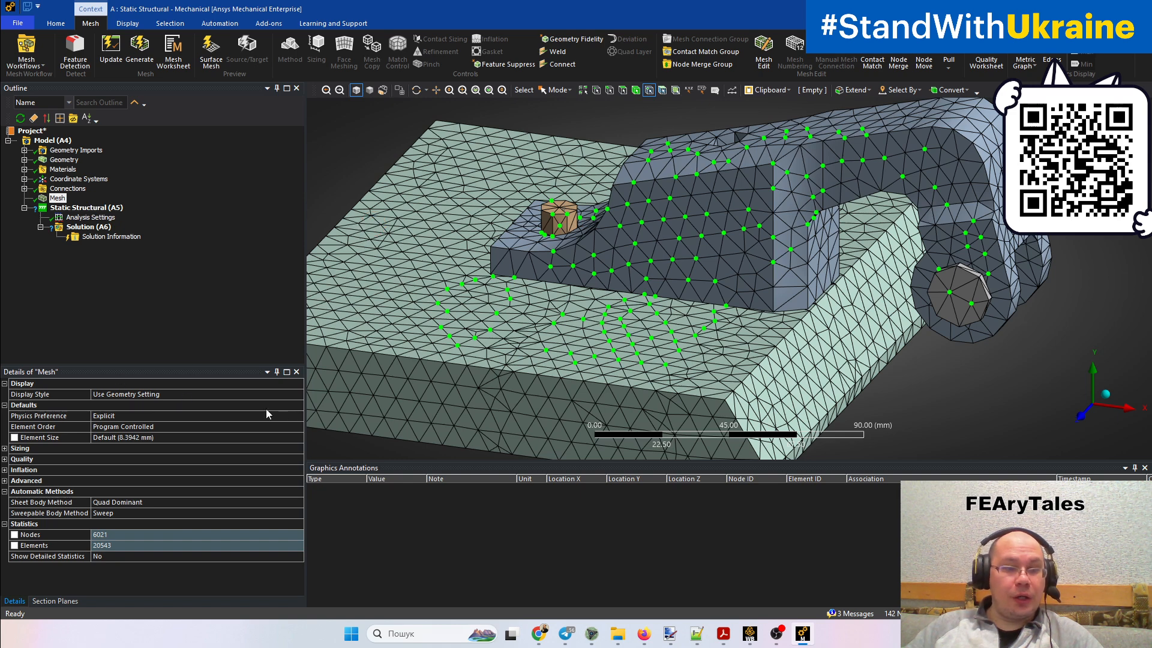
Set the mesh's Physics Preference back to Mechanical and regenerate the mesh
click(297, 416)
click(297, 416)
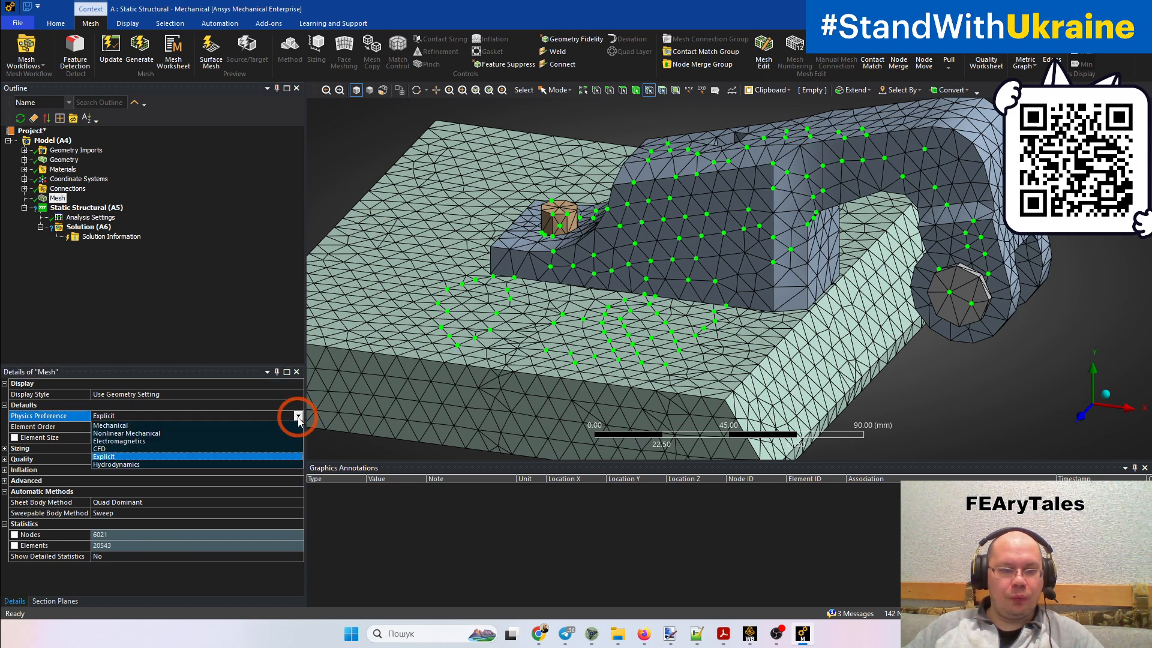
click(180, 426)
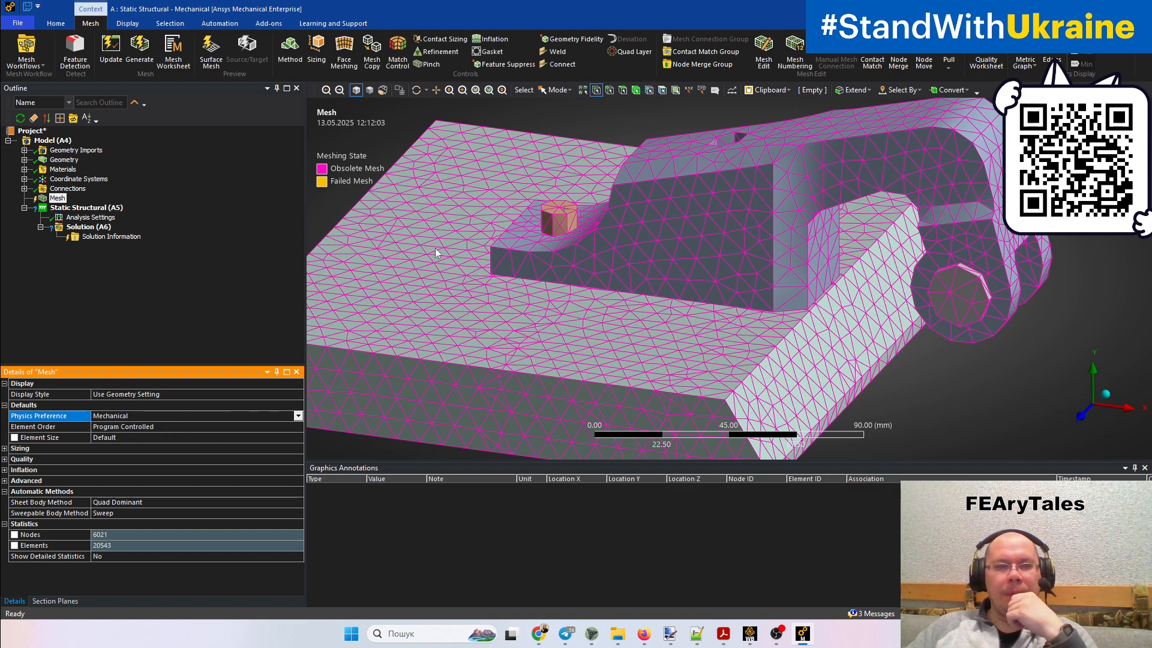
right_click(60, 199)
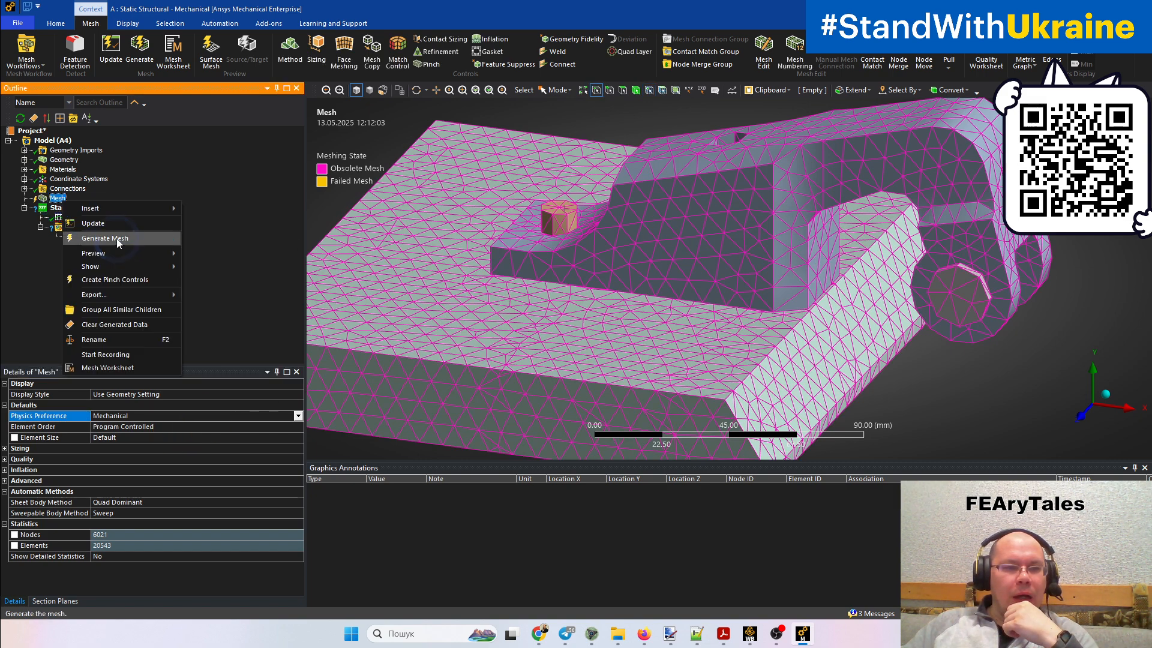
click(105, 238)
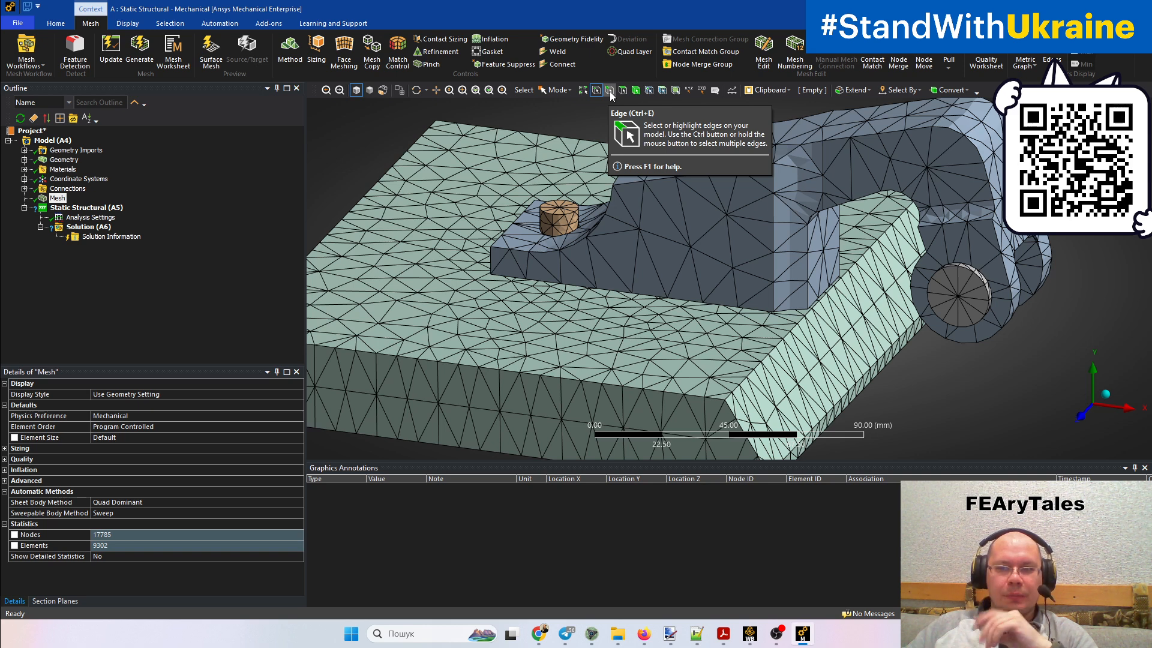
Select nodes on the clamp and base plate to examine the Mechanical mesh for midside nodes, and clear the selection
click(650, 90)
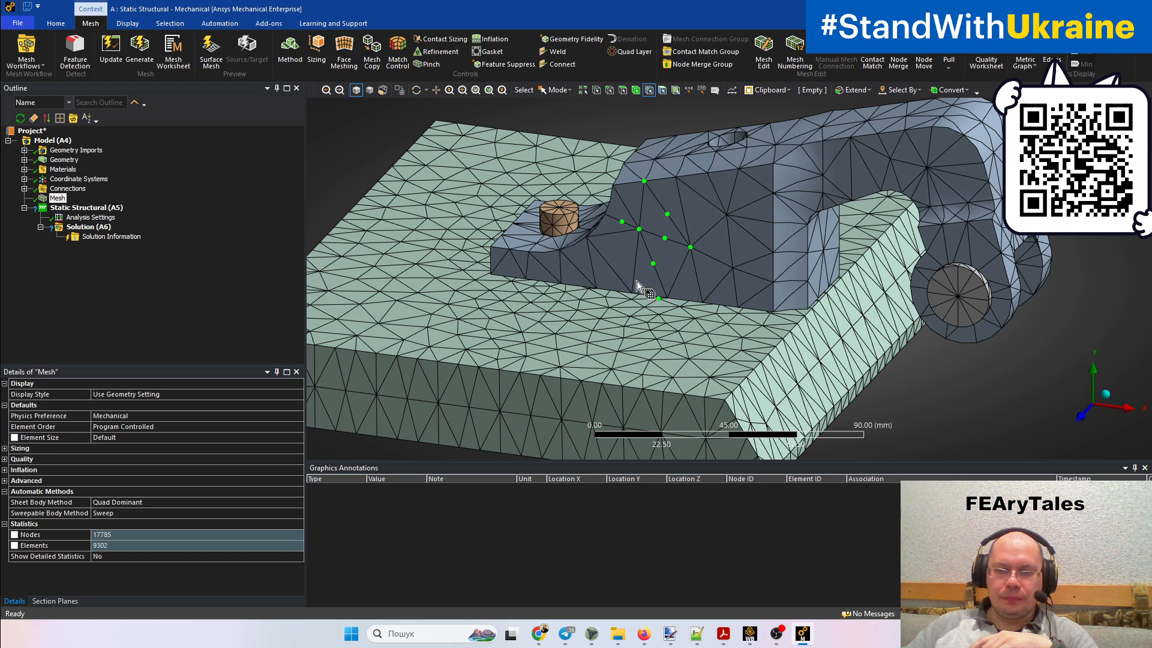
mouse_move(593, 266)
mouse_down()
mouse_move(635, 262)
mouse_move(618, 330)
mouse_move(651, 327)
mouse_move(581, 307)
mouse_move(543, 264)
mouse_move(555, 210)
mouse_move(894, 315)
mouse_move(953, 286)
mouse_move(987, 300)
mouse_move(958, 305)
mouse_move(945, 274)
mouse_move(979, 288)
mouse_move(953, 322)
mouse_up()
middle_drag(735, 330, 731, 383)
scroll(731, 383, down, 3)
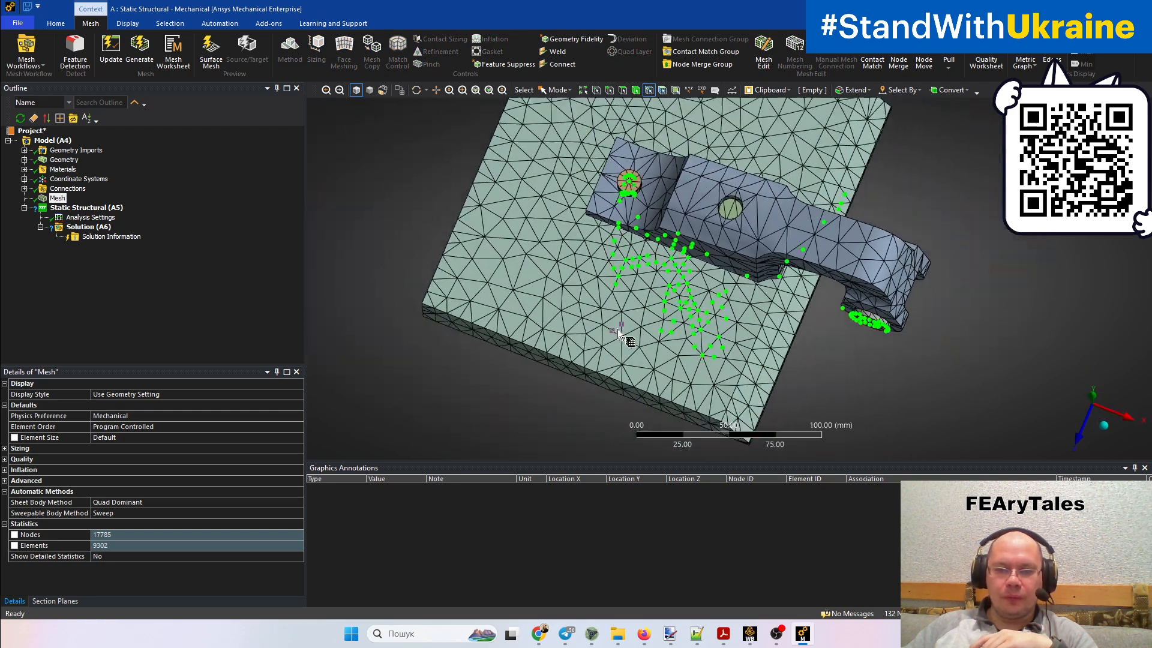
scroll(630, 334, up, 6)
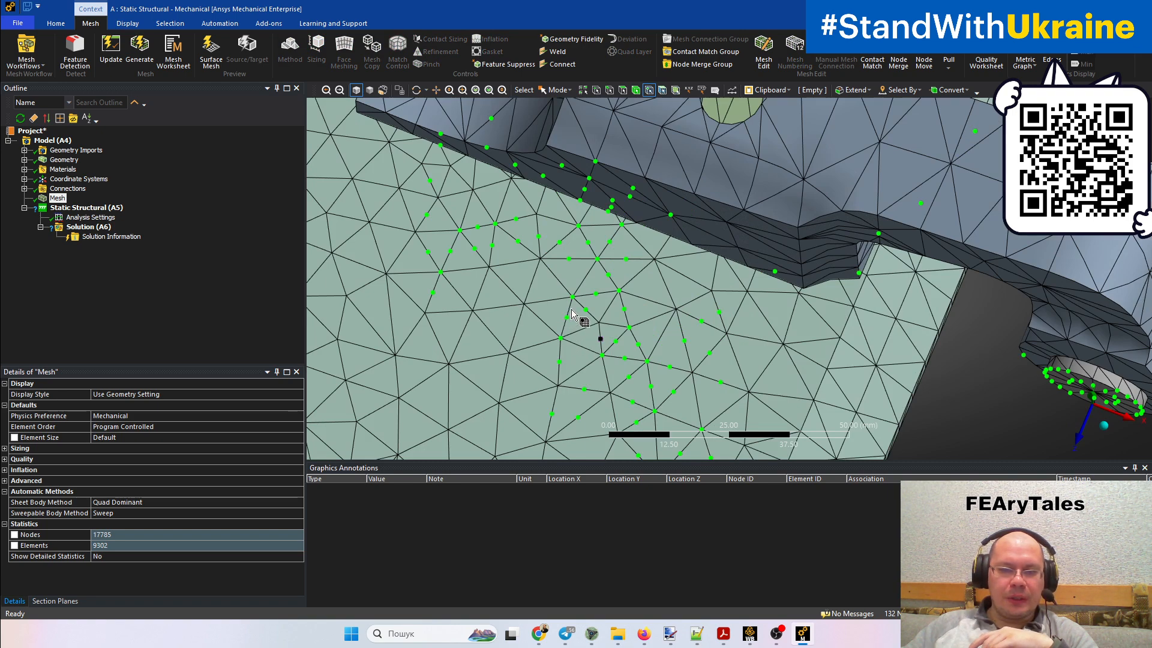
click(653, 295)
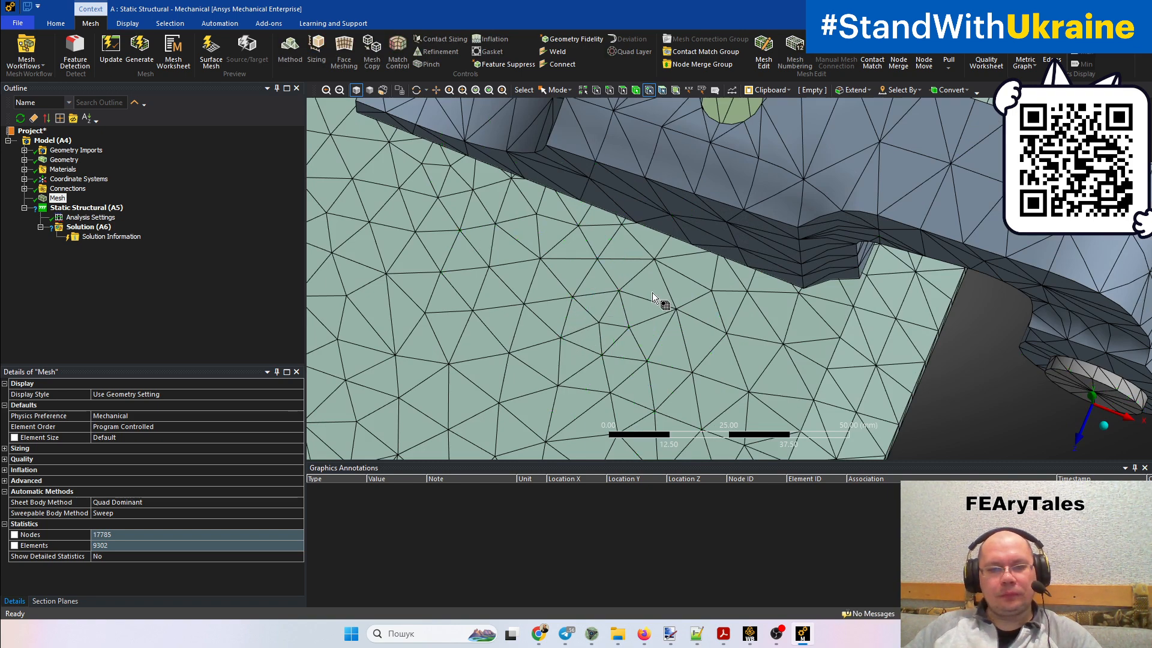
Set the mesh's Element Order to Linear and regenerate the mesh
middle_drag(652, 292, 676, 258)
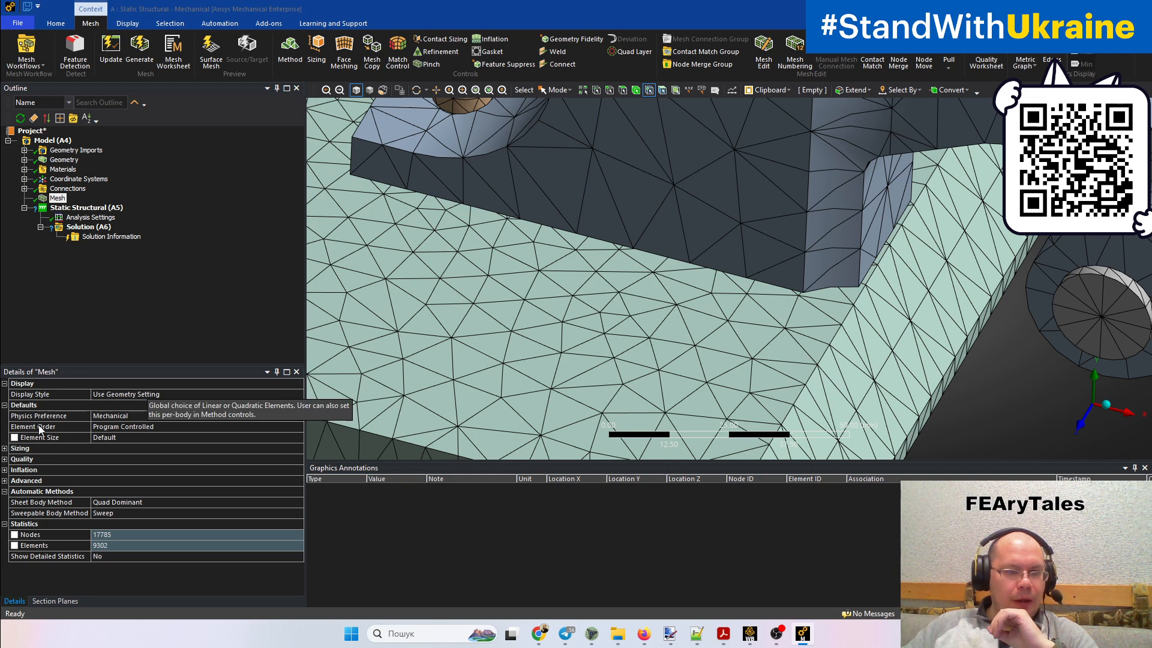
click(297, 430)
click(299, 428)
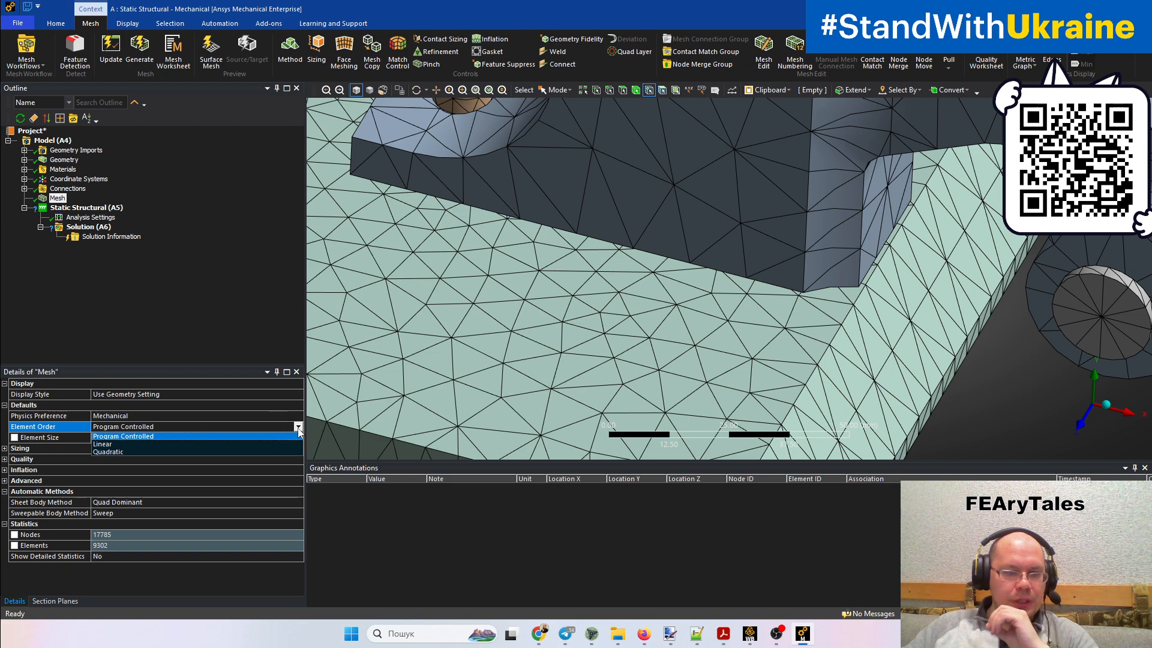
click(112, 444)
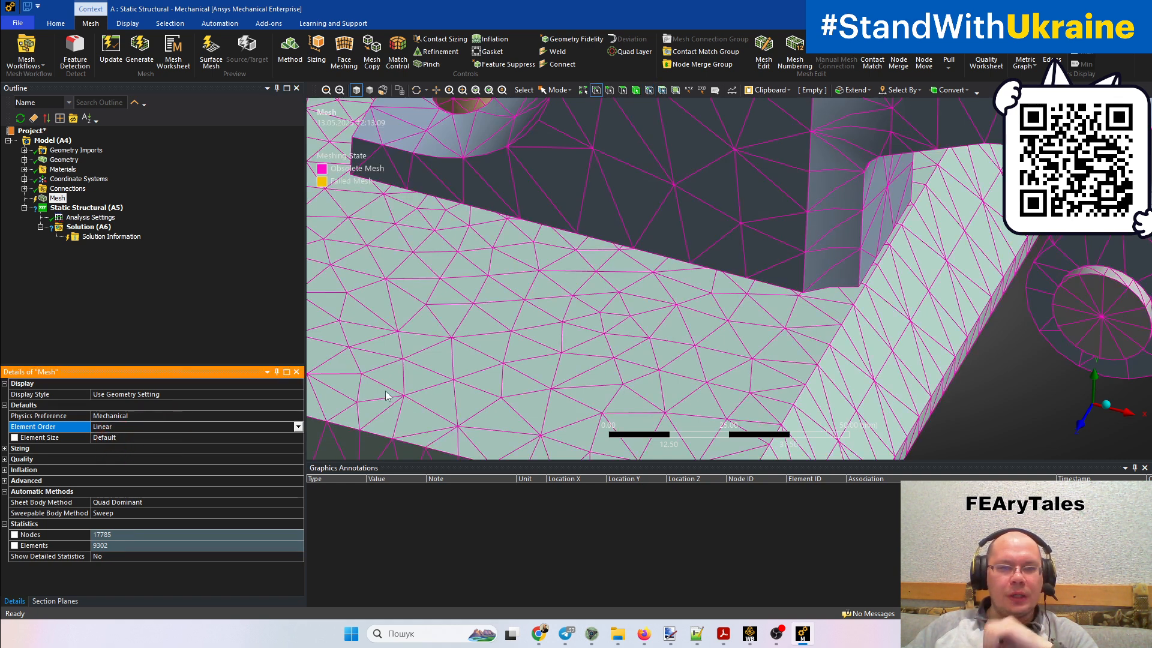
right_click(57, 199)
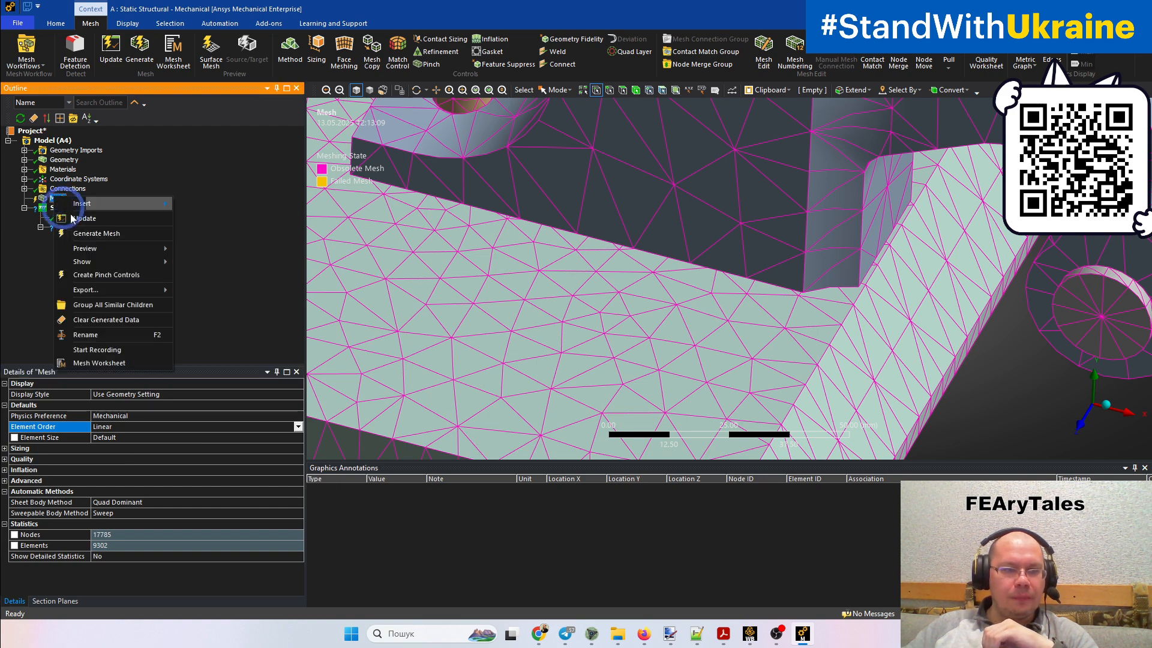
click(84, 234)
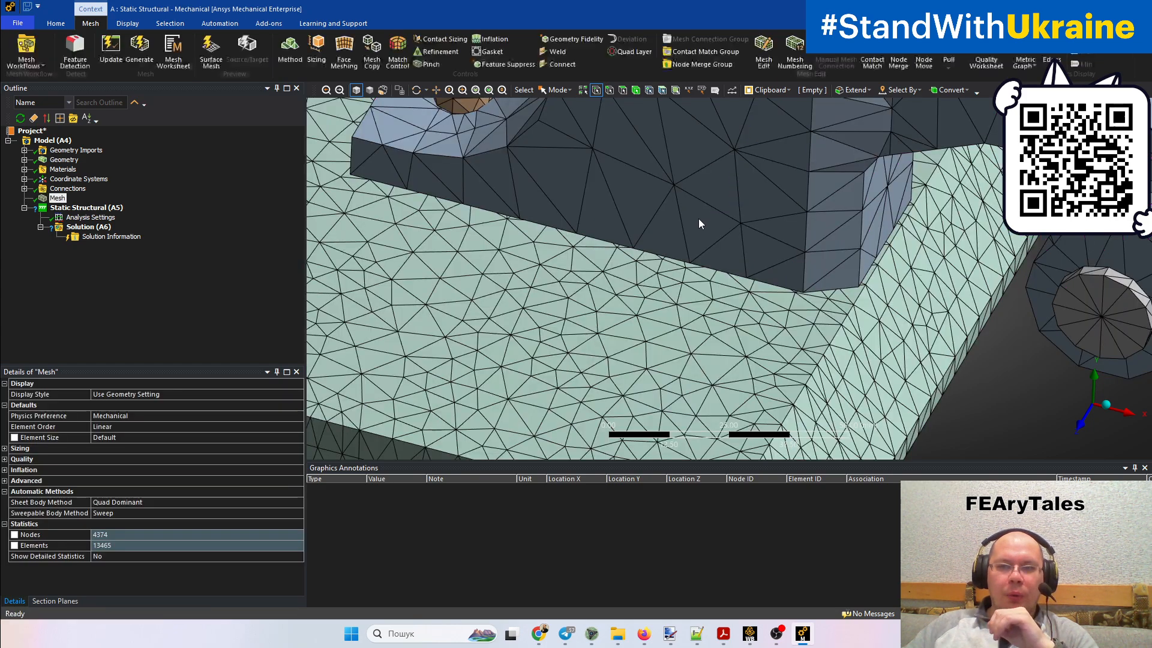
Select nodes across the clamp body, base plate, bolt head and pin hole to examine the Linear mesh for midside nodes
middle_drag(849, 277, 843, 257)
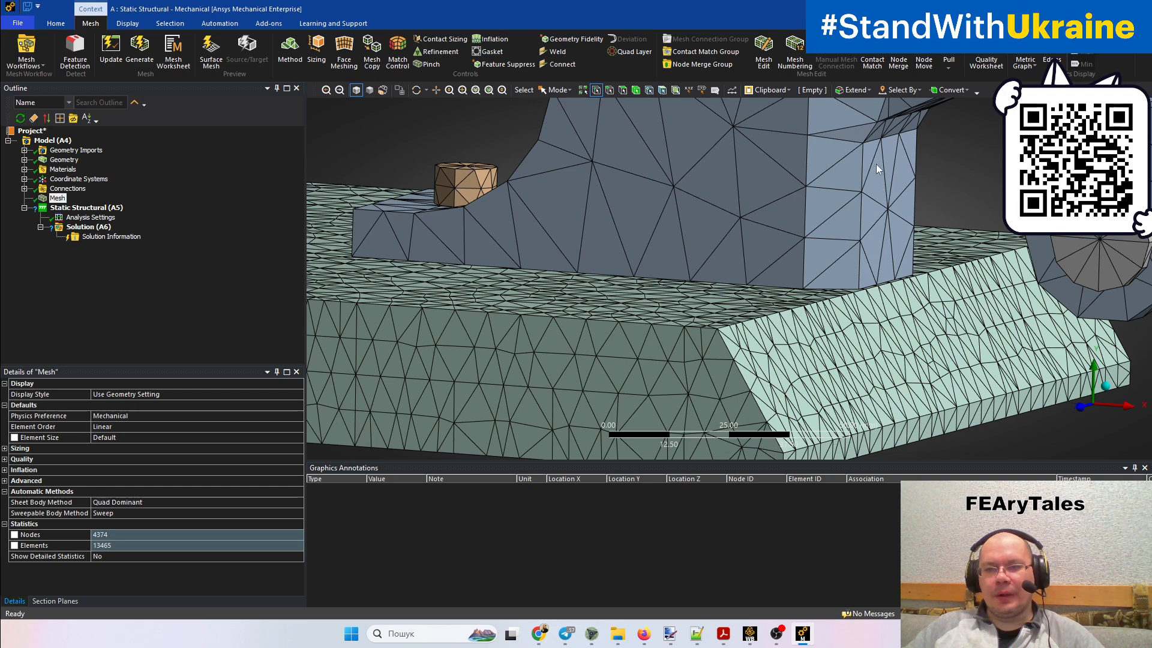
ctrl+middle_drag(879, 170, 833, 268)
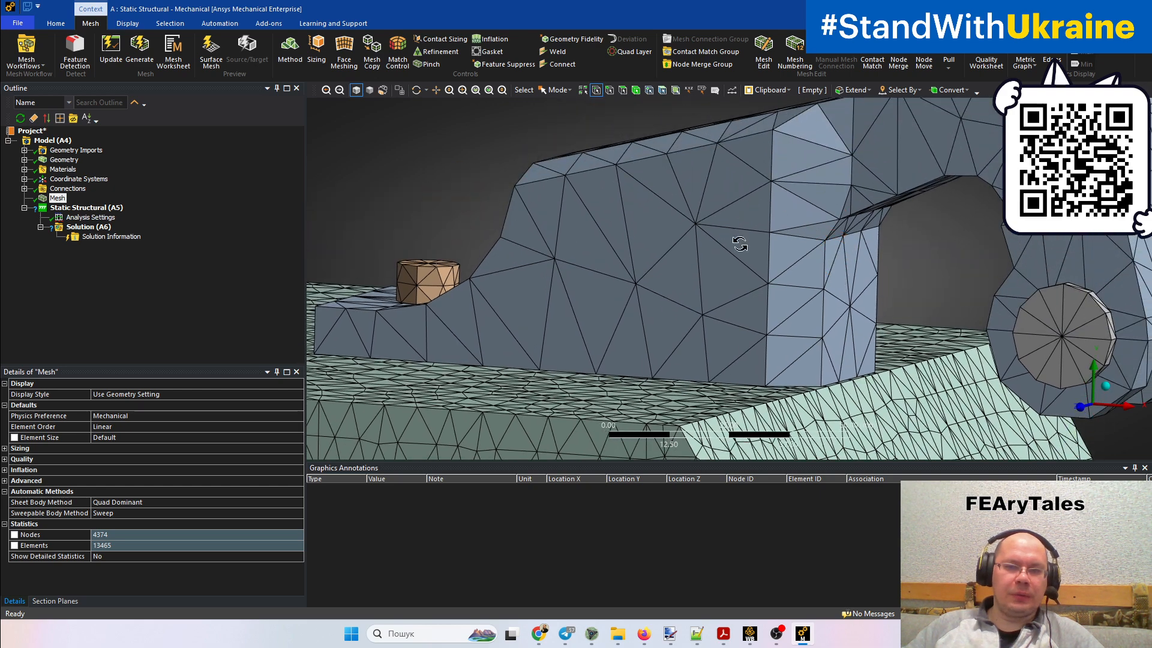
middle_drag(740, 244, 662, 296)
click(649, 90)
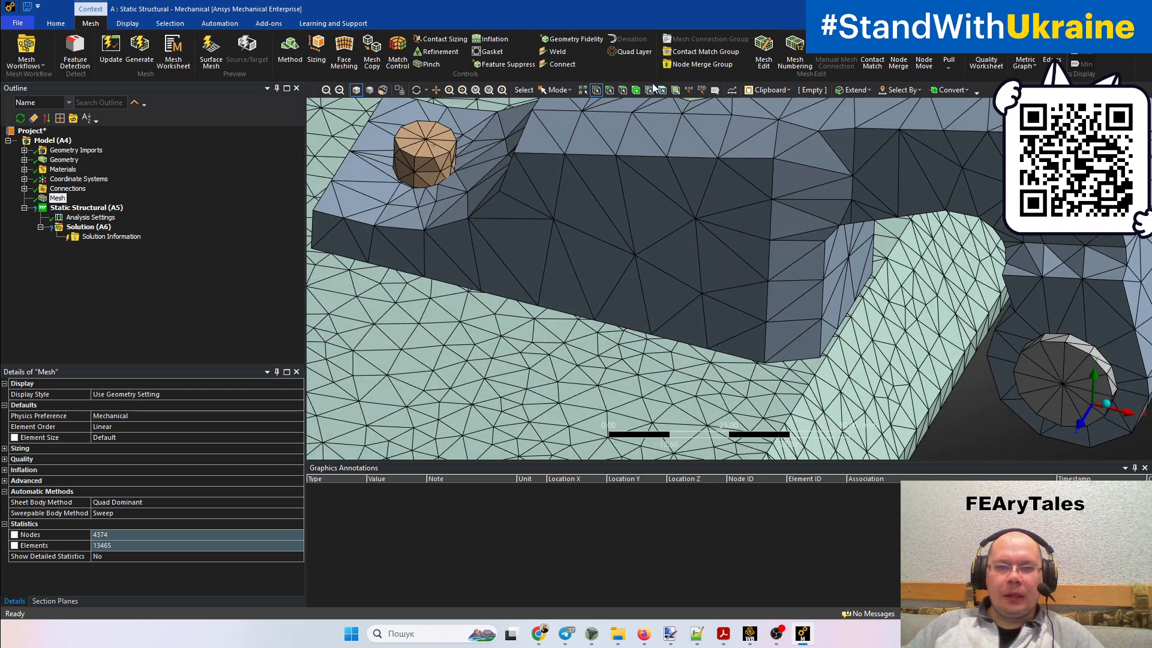
click(696, 219)
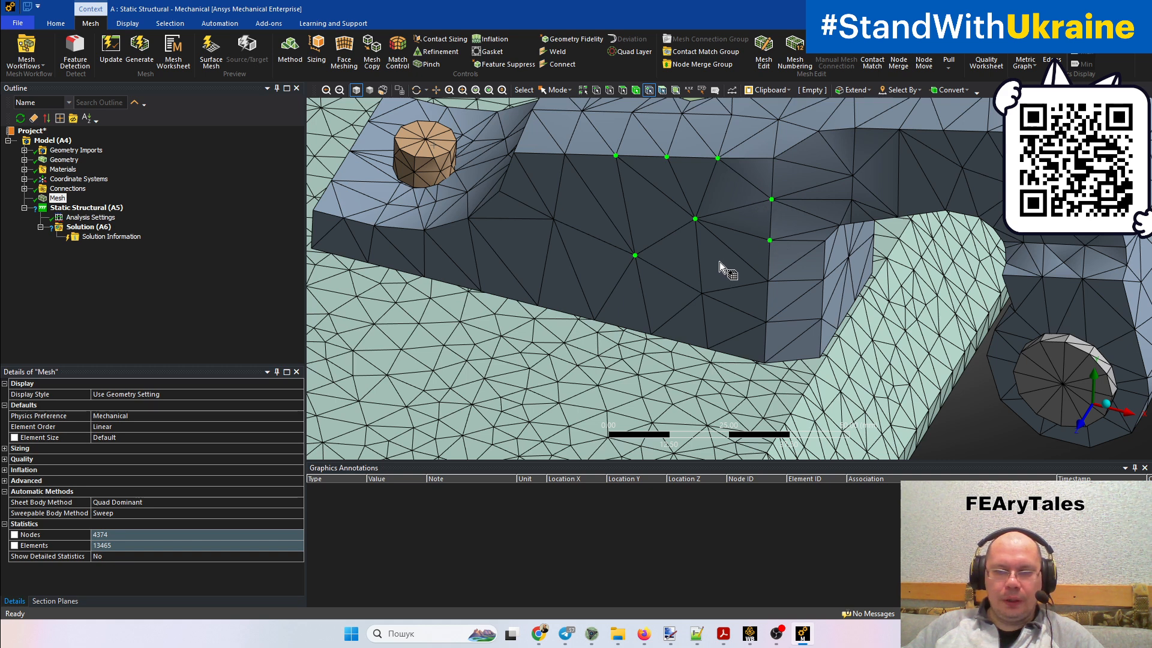
ctrl+click(756, 279)
ctrl+click(700, 300)
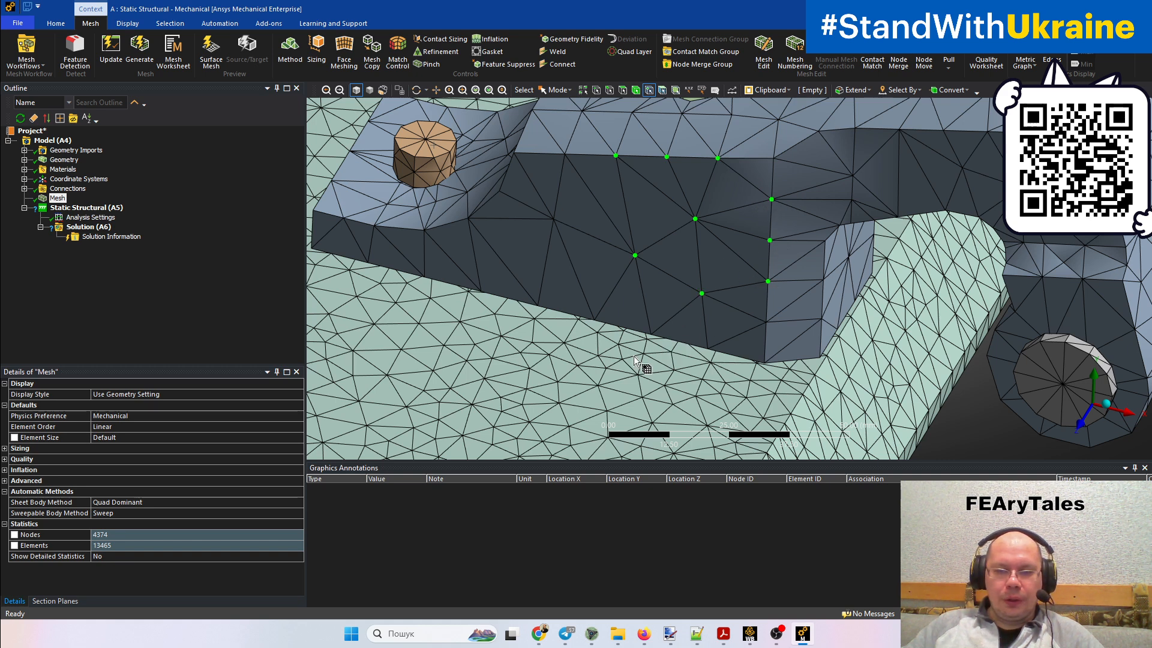
mouse_move(567, 355)
ctrl+mouse_down()
mouse_move(639, 366)
mouse_move(538, 365)
ctrl+mouse_up()
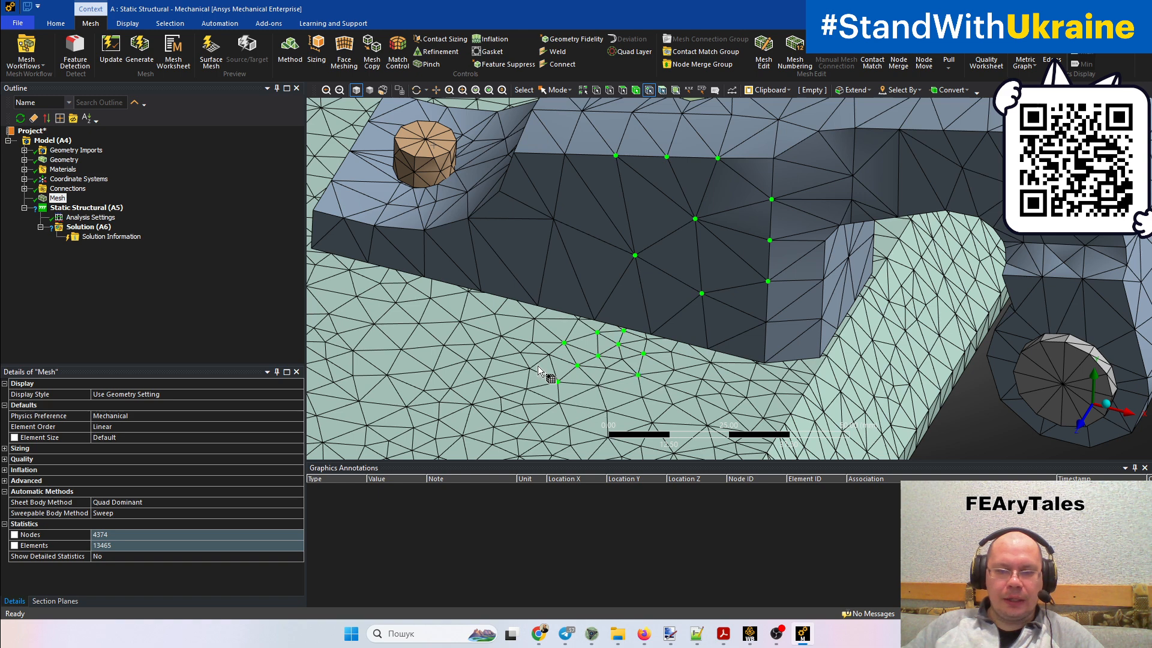
mouse_move(525, 388)
mouse_down()
mouse_move(533, 314)
mouse_move(412, 145)
mouse_move(442, 146)
mouse_move(435, 180)
mouse_move(918, 351)
mouse_move(1043, 338)
mouse_up()
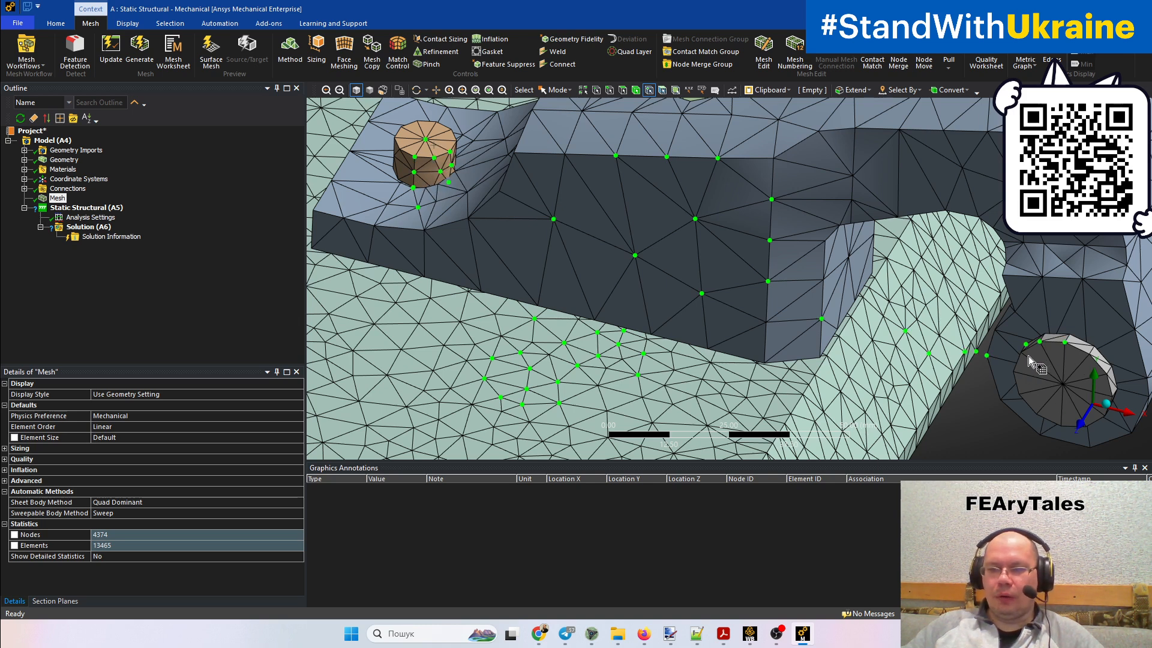
ctrl+middle_drag(1033, 354, 926, 305)
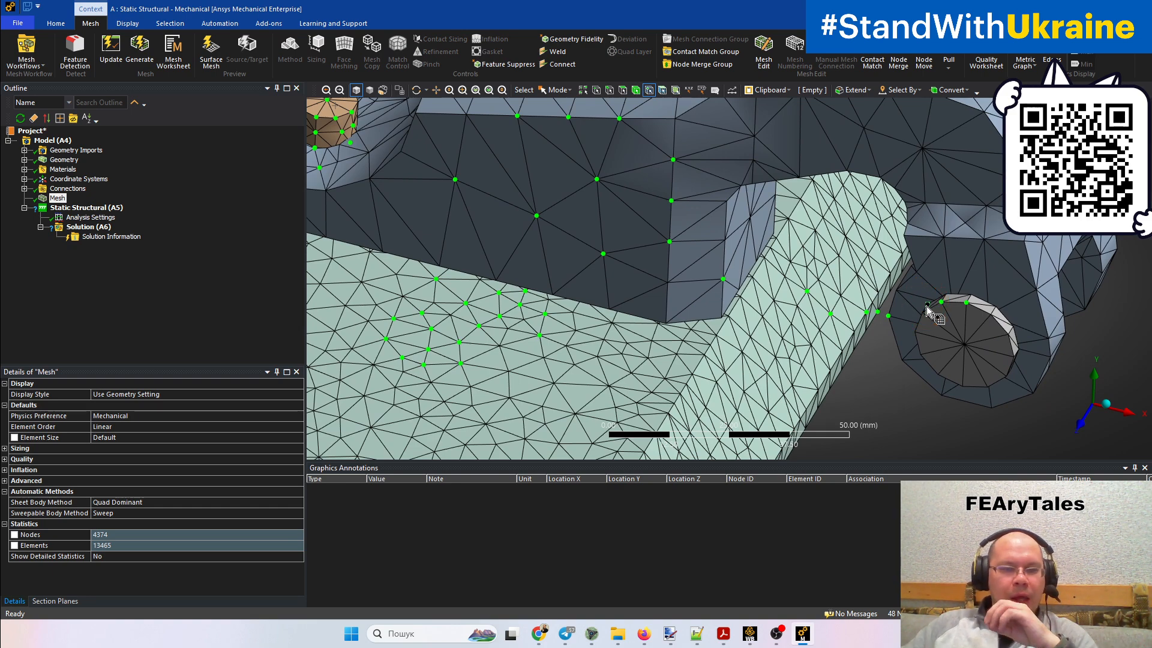
ctrl+click(927, 304)
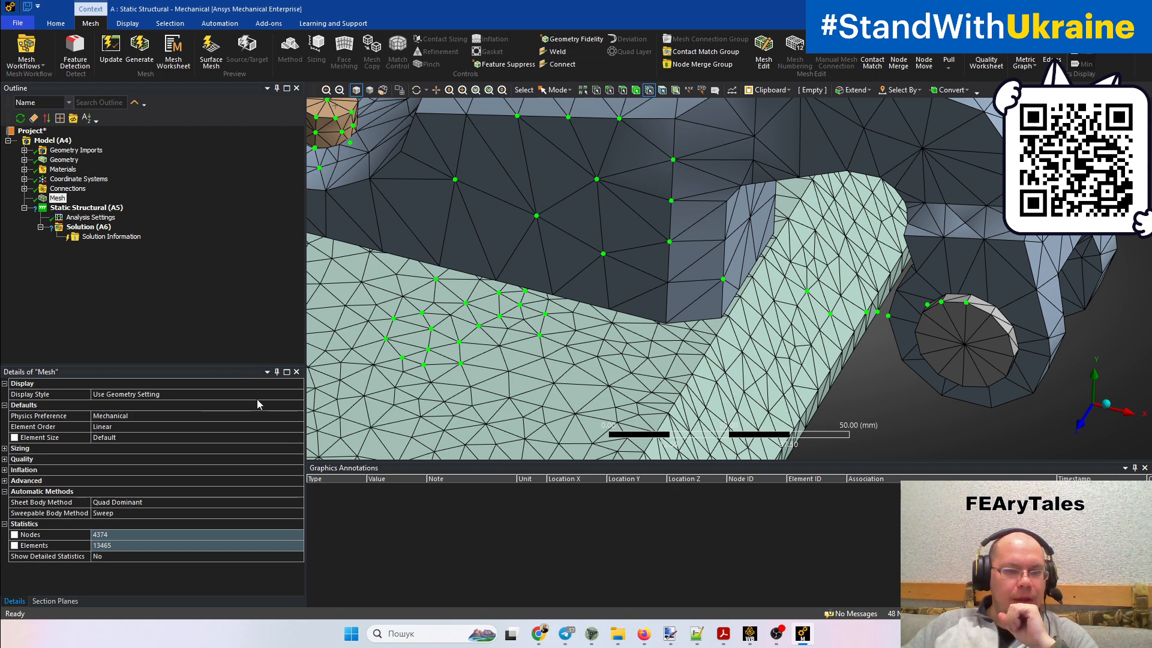
Review the mesh's available Physics Preference options, and clear the node selection
click(299, 416)
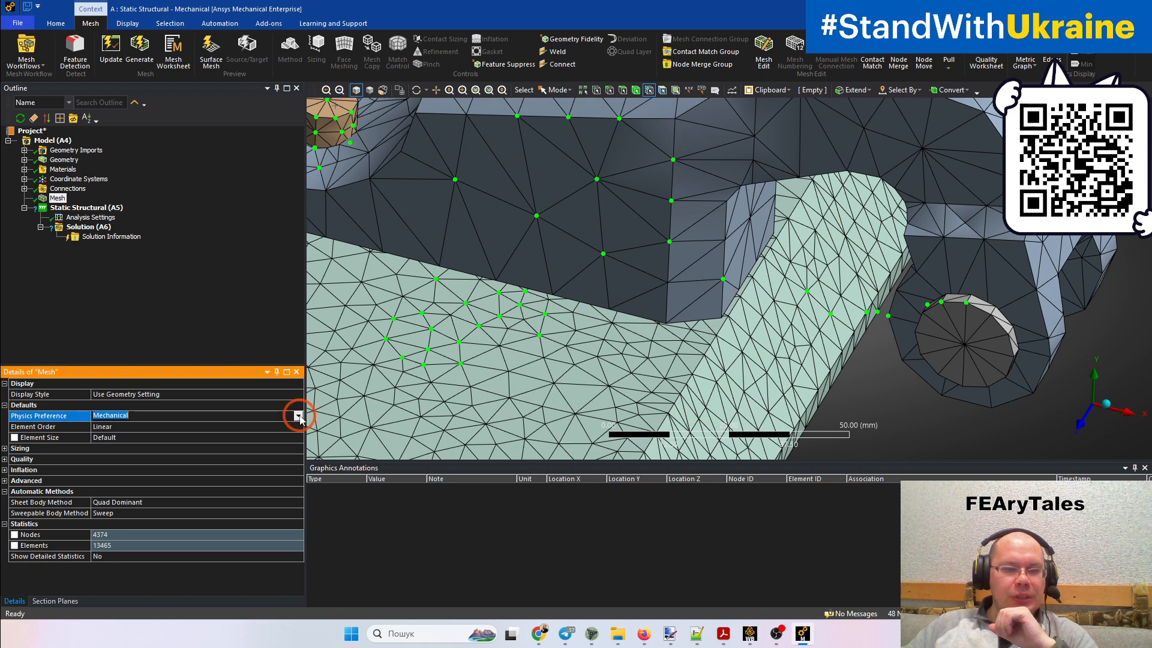
click(298, 416)
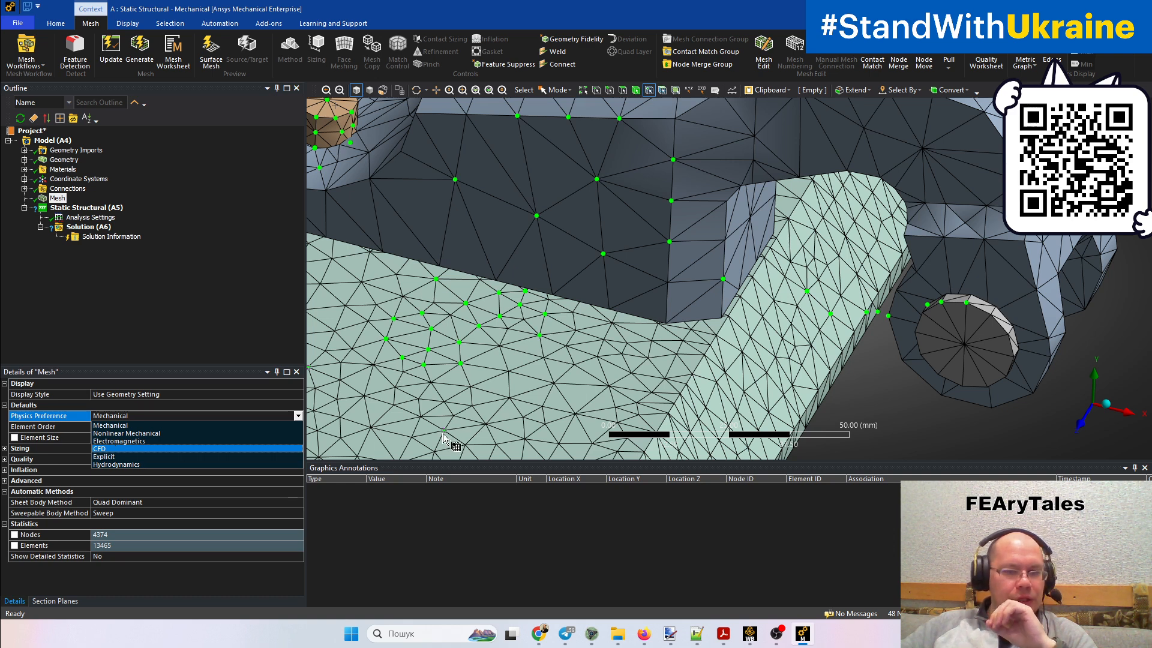
click(354, 433)
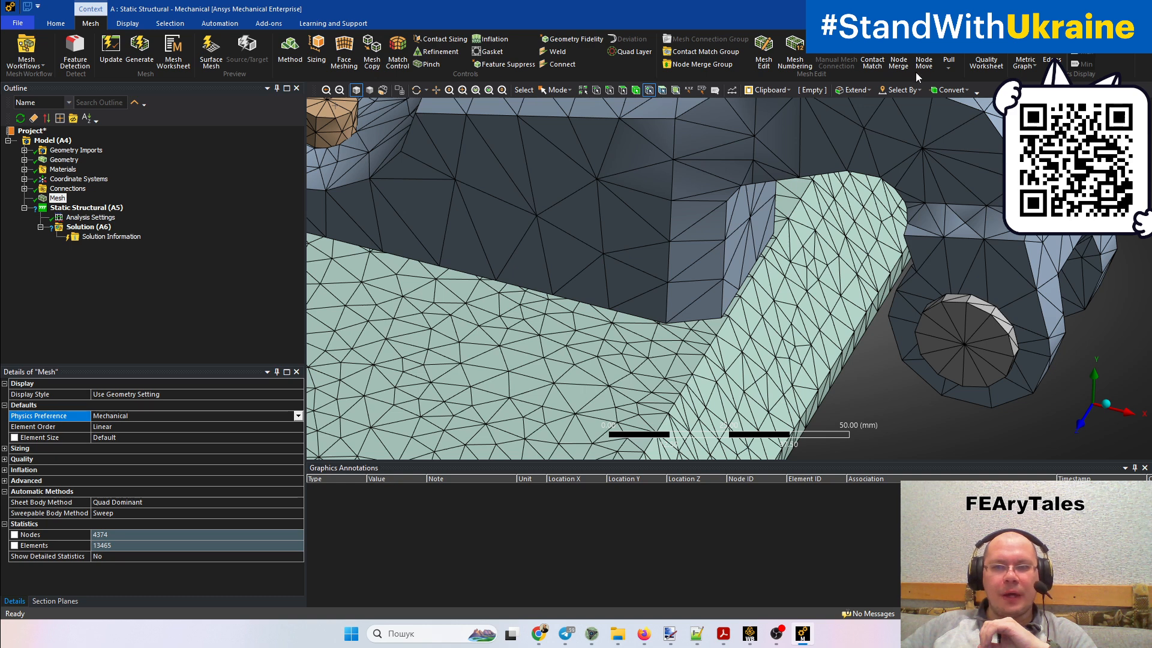
Insert a mesh Method control and scope it to the clamp body
click(58, 198)
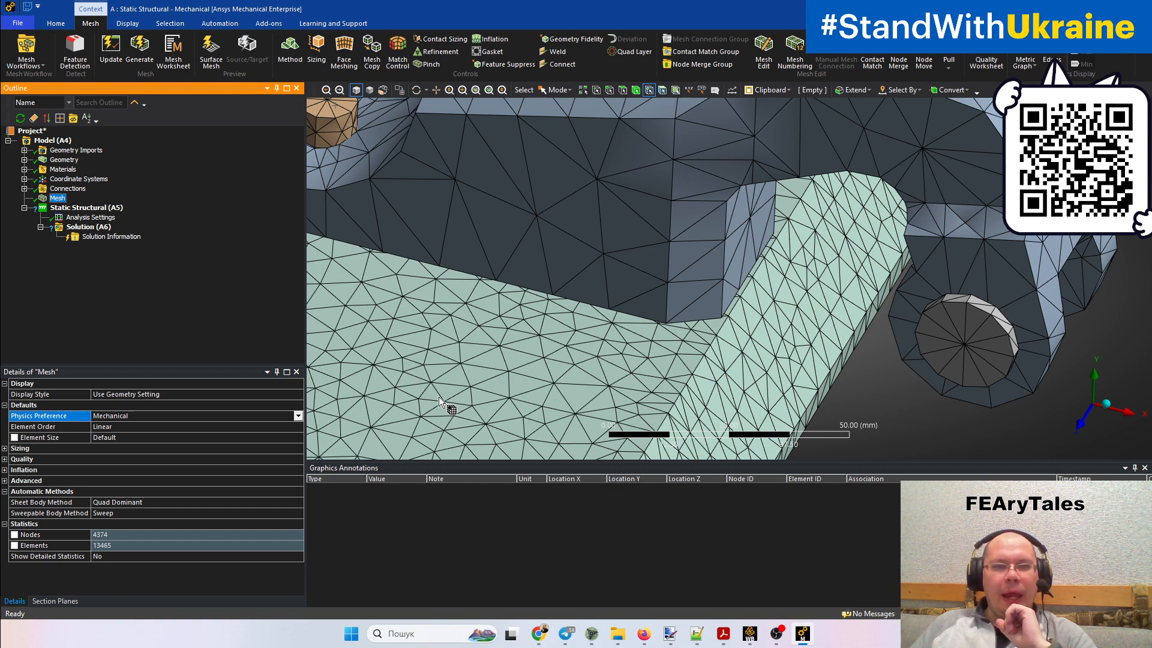
click(291, 48)
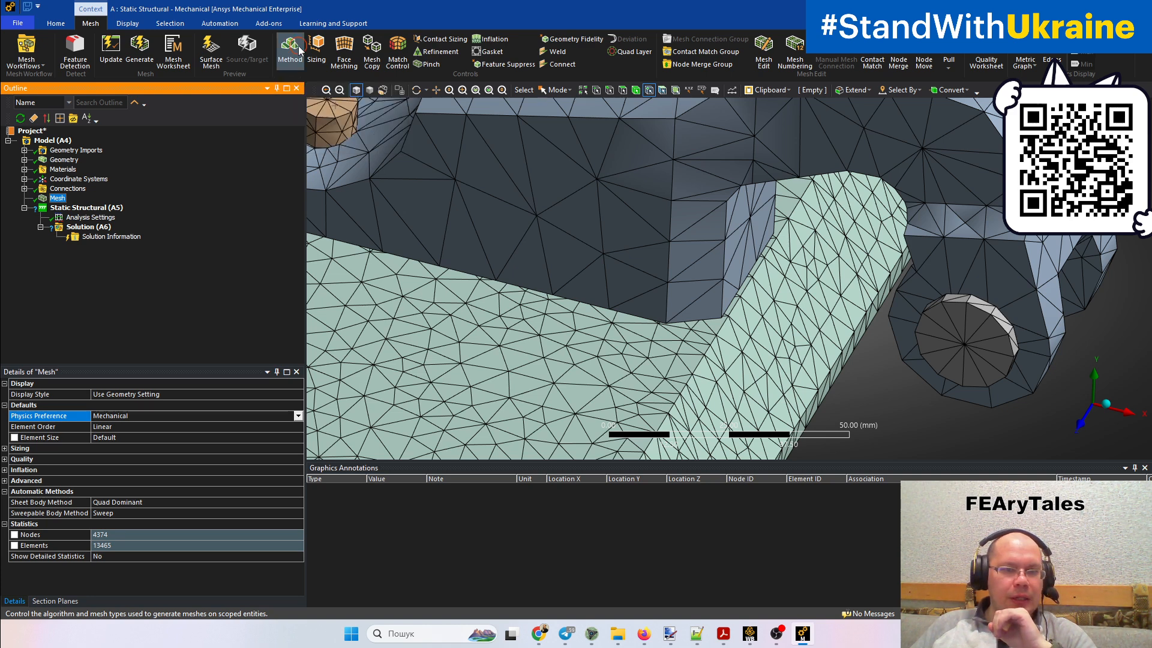
click(715, 150)
click(111, 406)
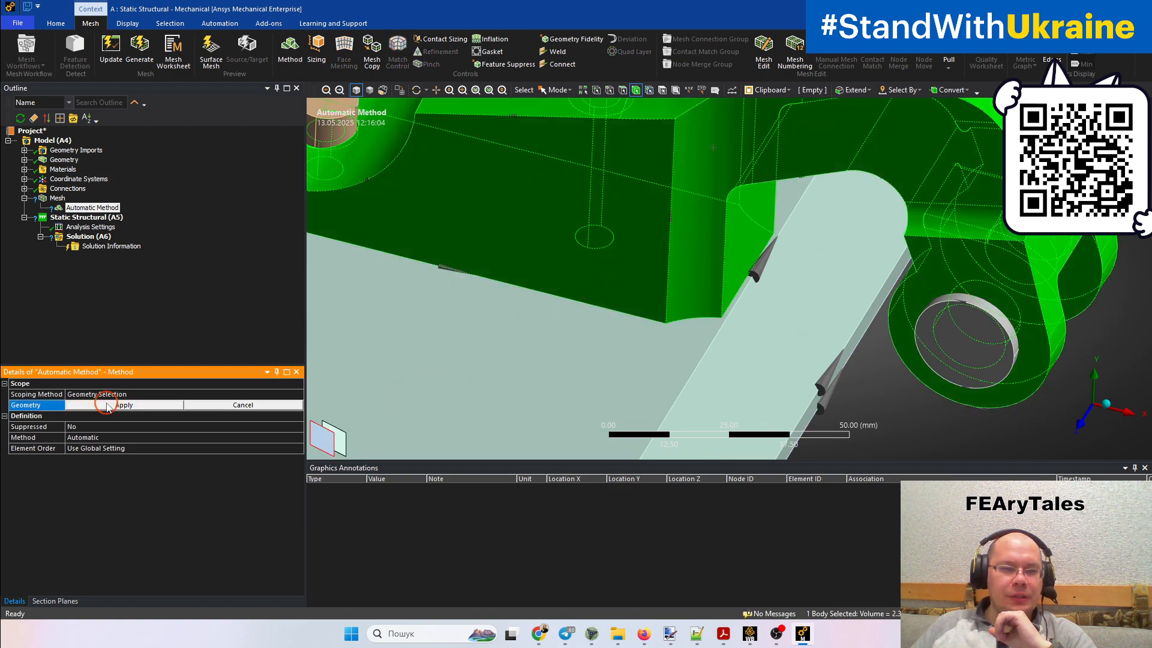
click(108, 405)
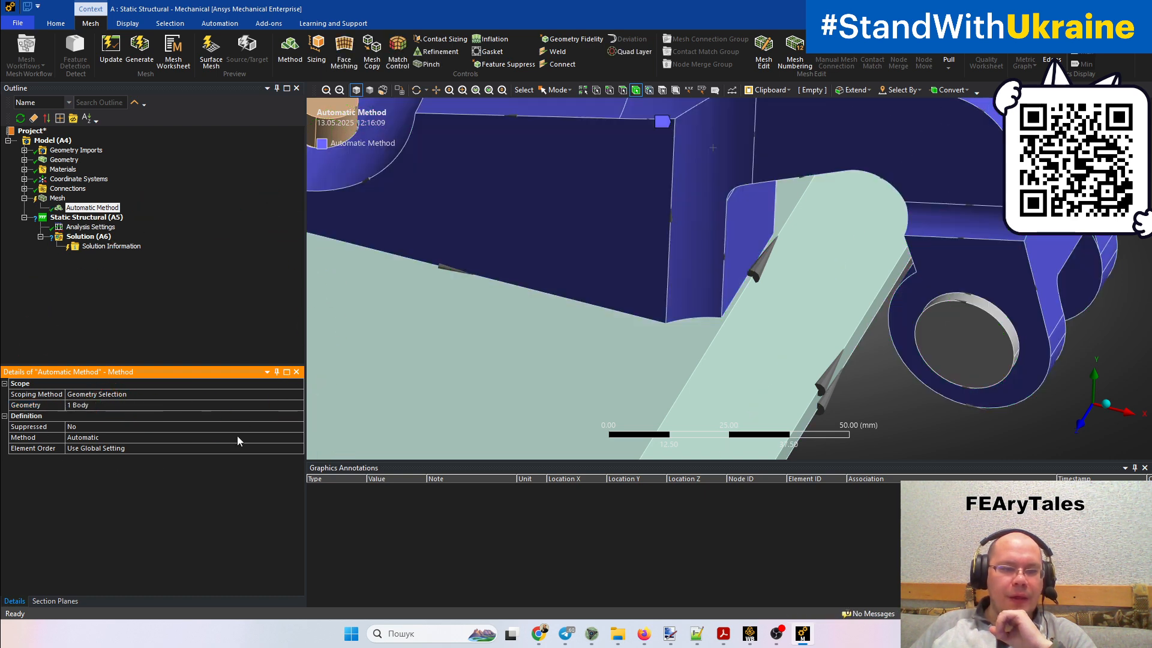
Review the meshing methods available for the clamp body's Method control
click(303, 440)
click(300, 439)
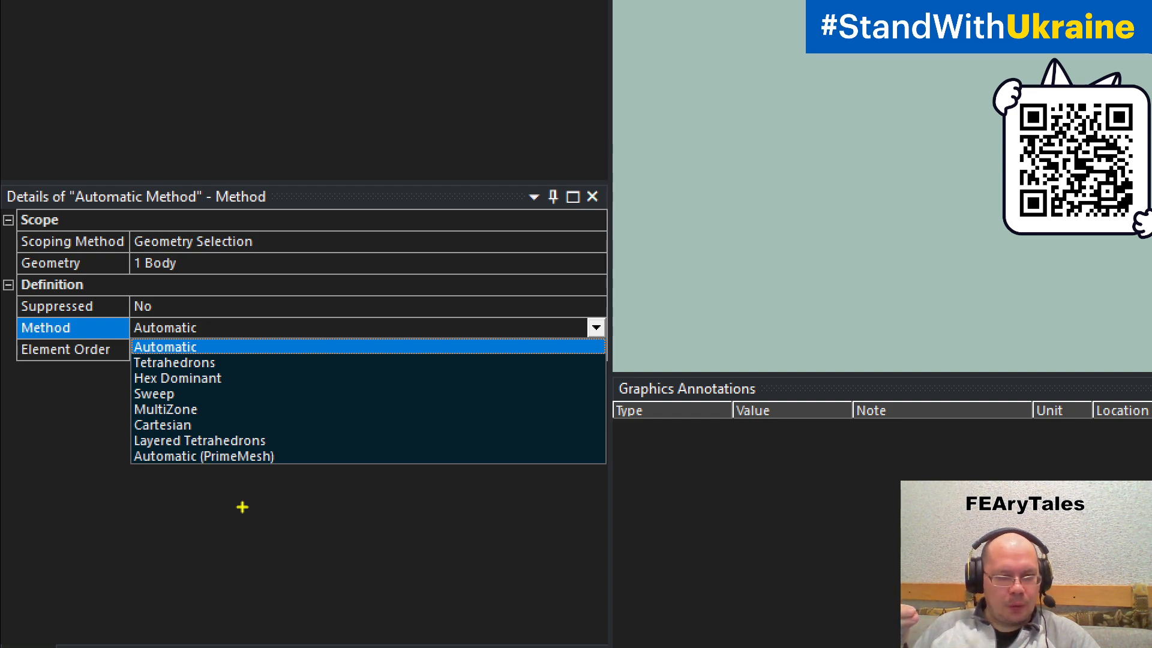
key(Escape)
key(ctrl+1)
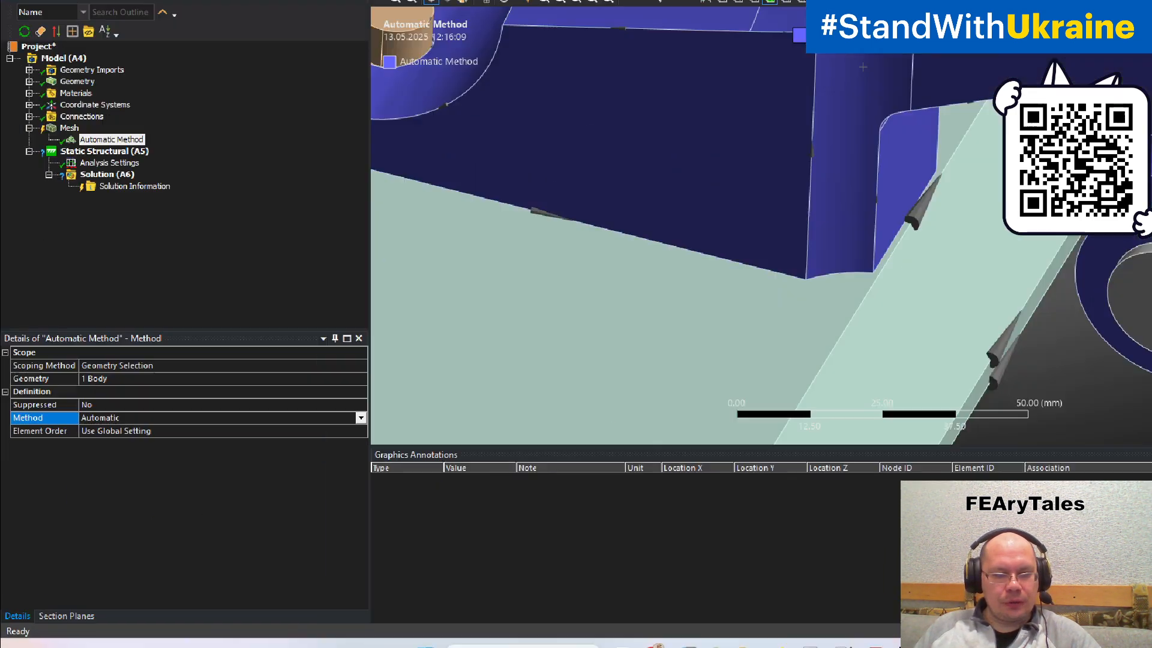
key(Escape)
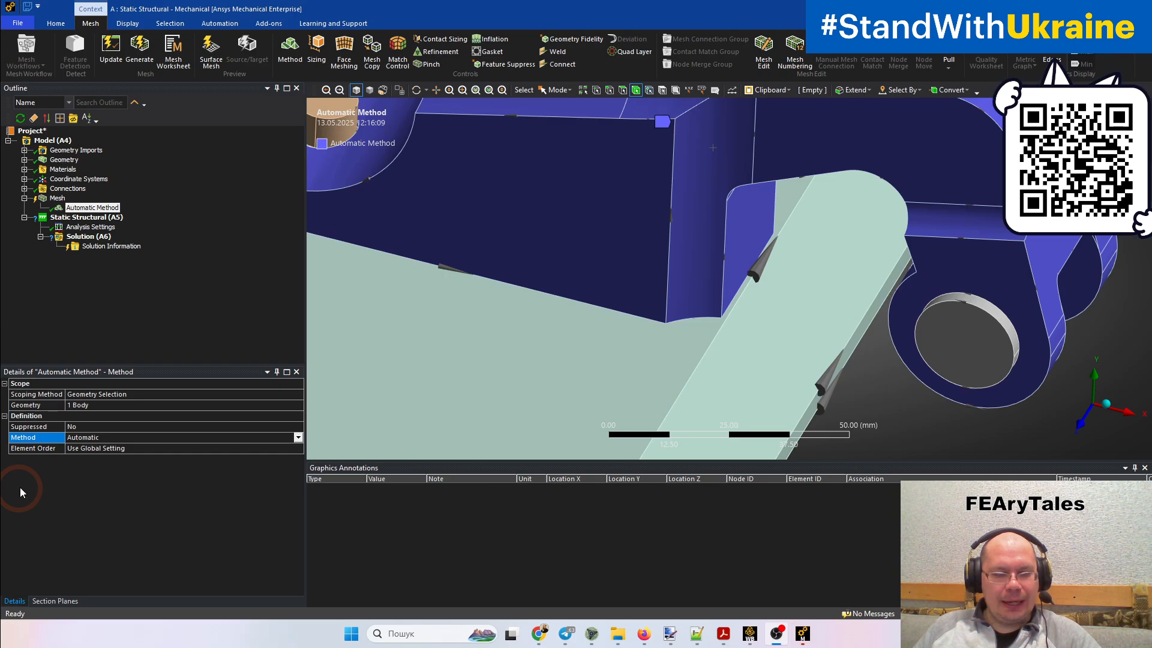
key(ctrl+1)
click(24, 477)
mouse_move(22, 428)
mouse_down()
mouse_move(290, 433)
mouse_move(115, 370)
mouse_move(6, 420)
mouse_up()
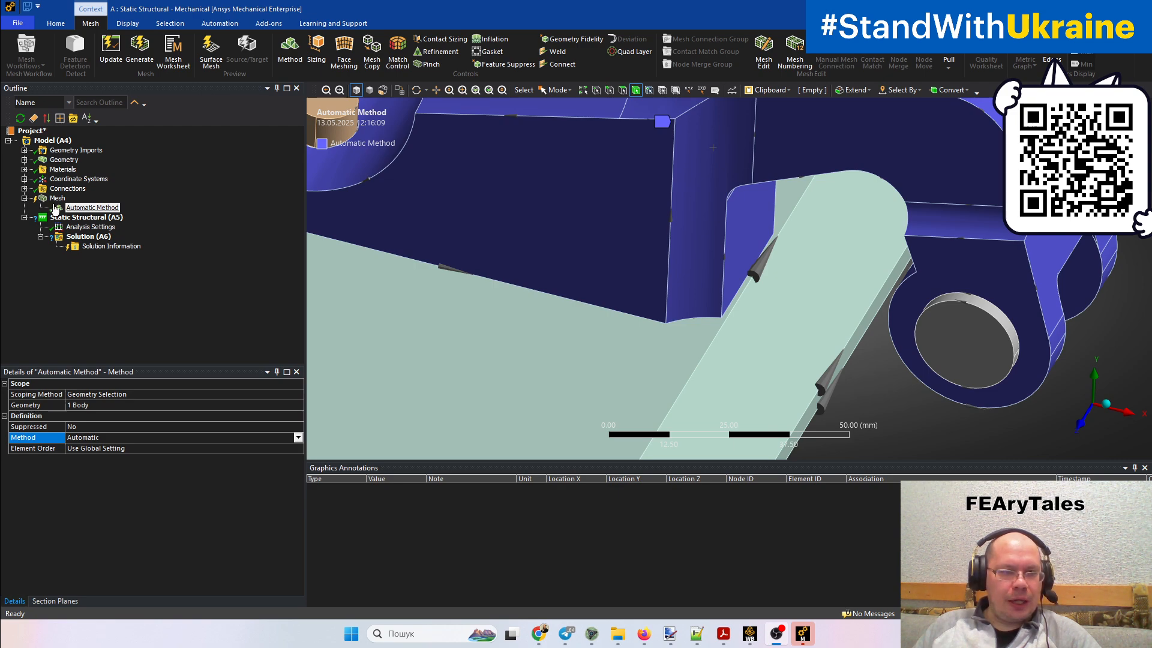
Check the clamp body's mesh state and set the Element Order of its Automatic Method to Quadratic
click(57, 198)
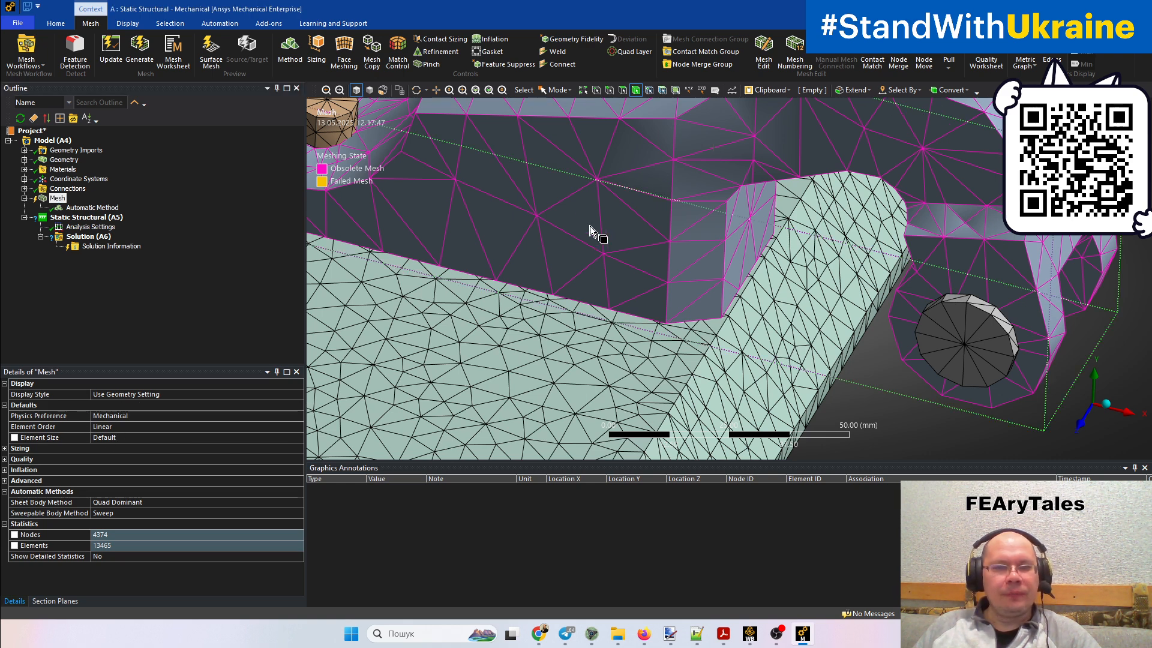
click(582, 207)
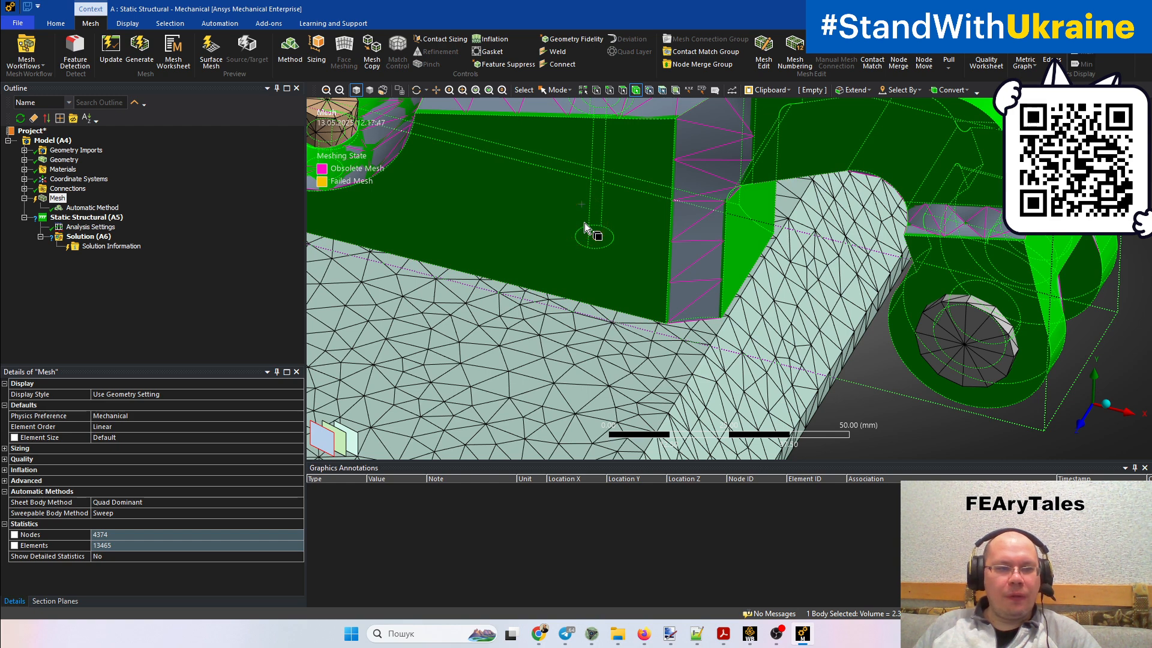
click(92, 208)
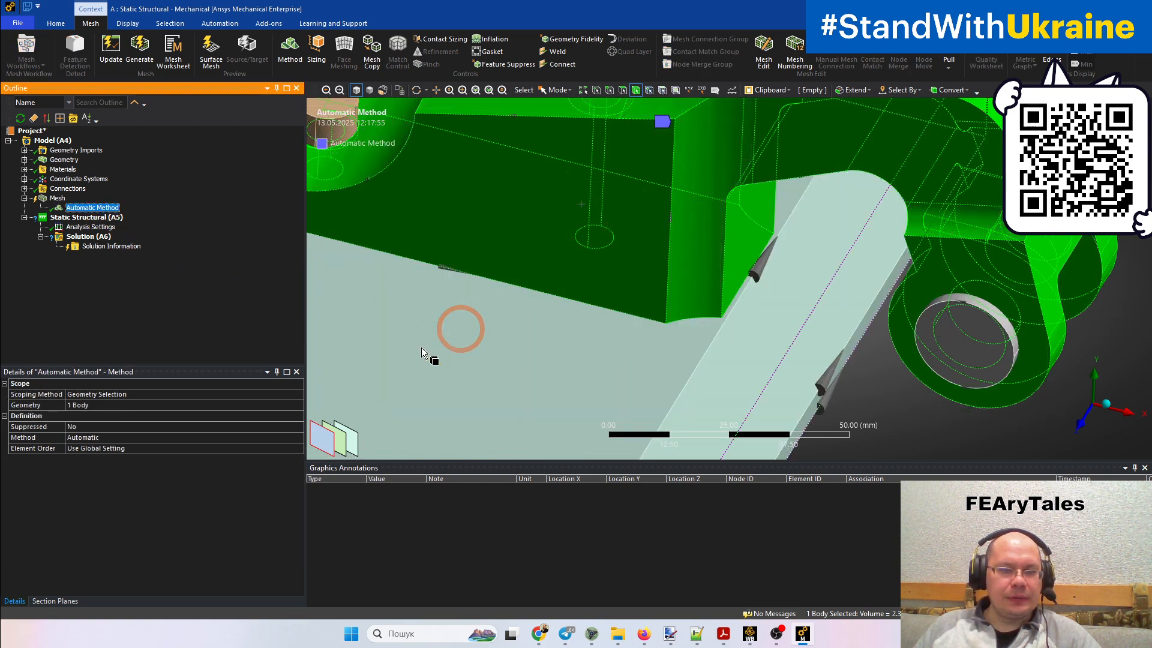
click(292, 448)
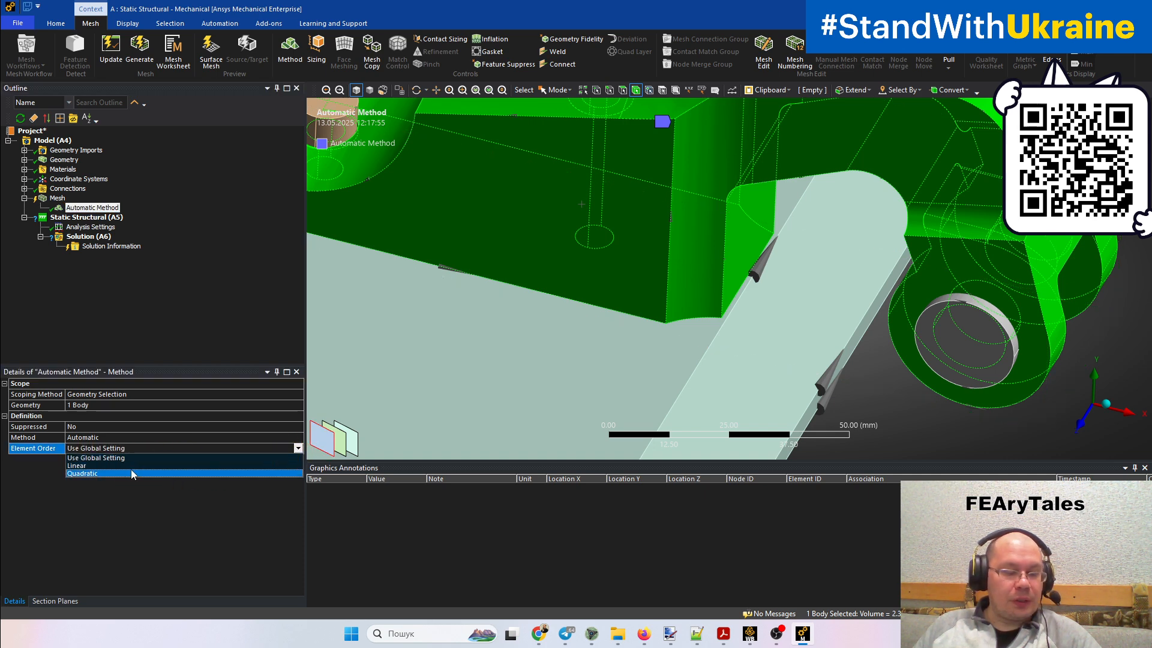
click(130, 473)
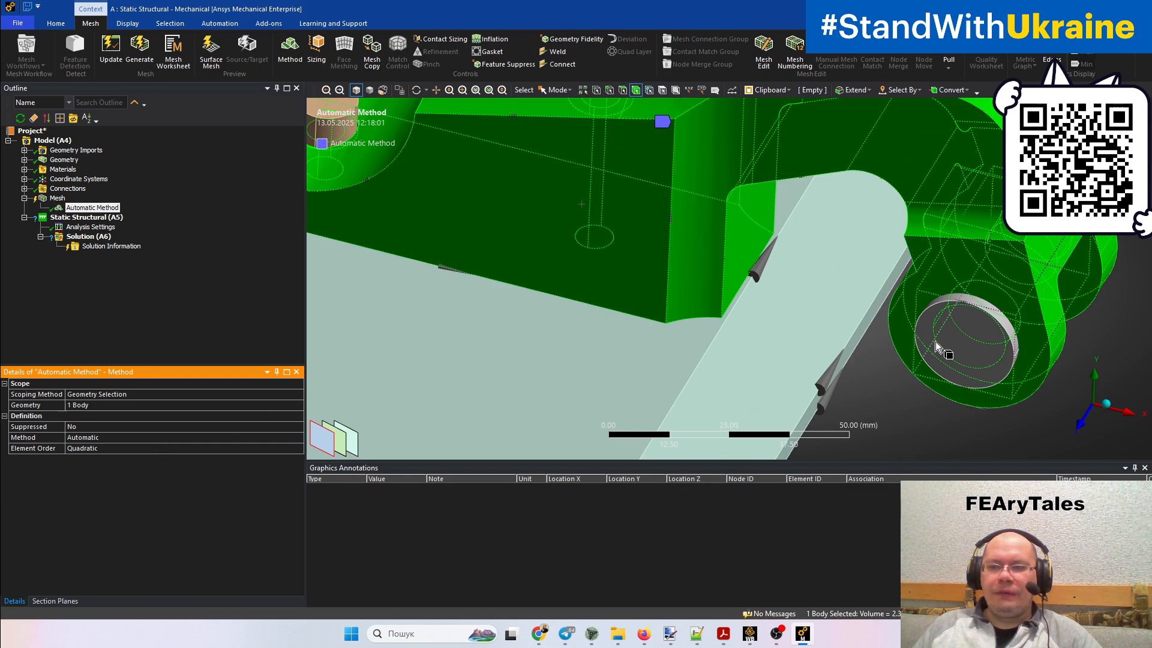
Insert a second Automatic Method scoped to the pin and the two bolts, with Element Order set to Linear
click(968, 347)
ctrl+middle_drag(952, 393, 1097, 412)
ctrl+middle_drag(749, 360, 766, 466)
click(764, 182)
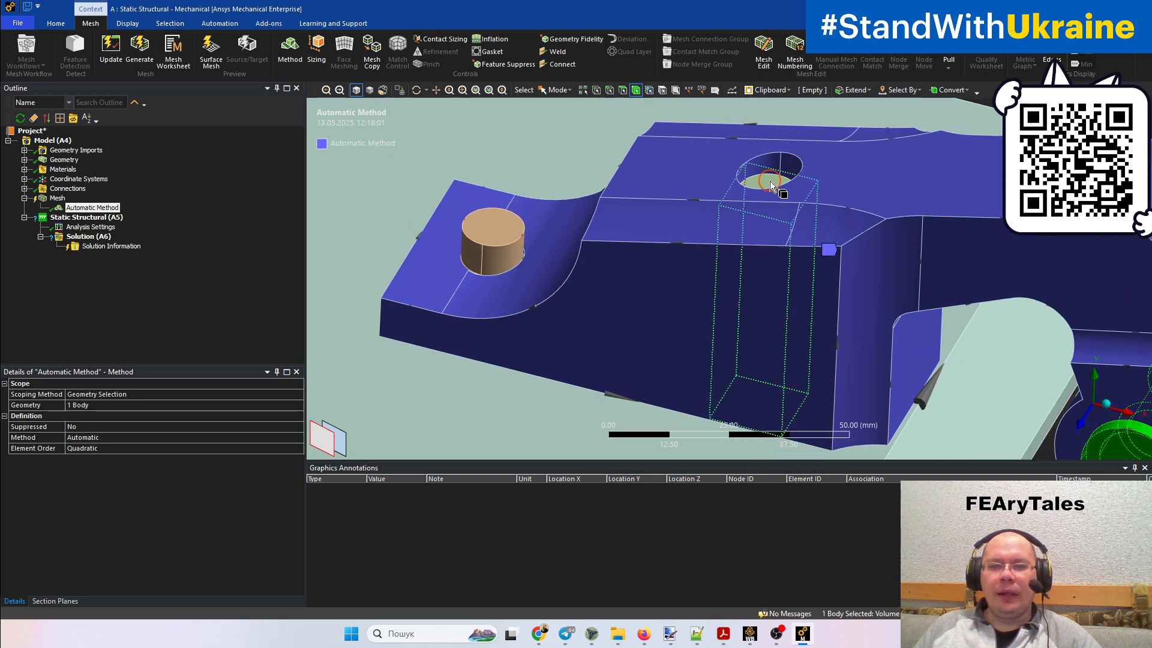
ctrl+click(517, 243)
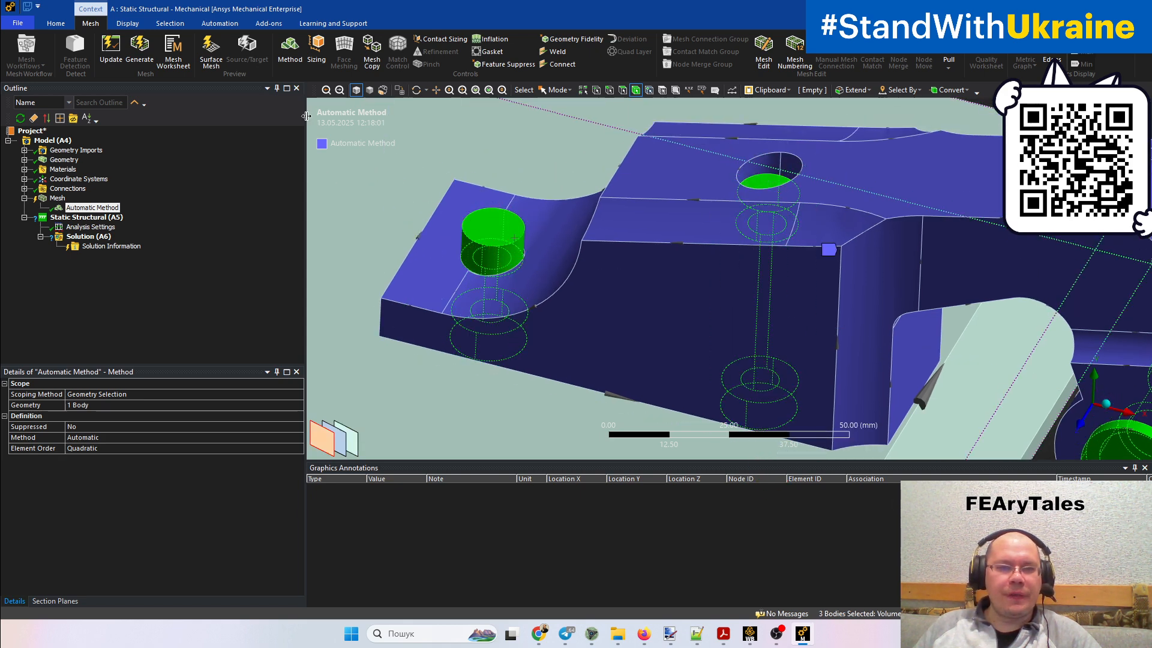
click(290, 48)
click(298, 437)
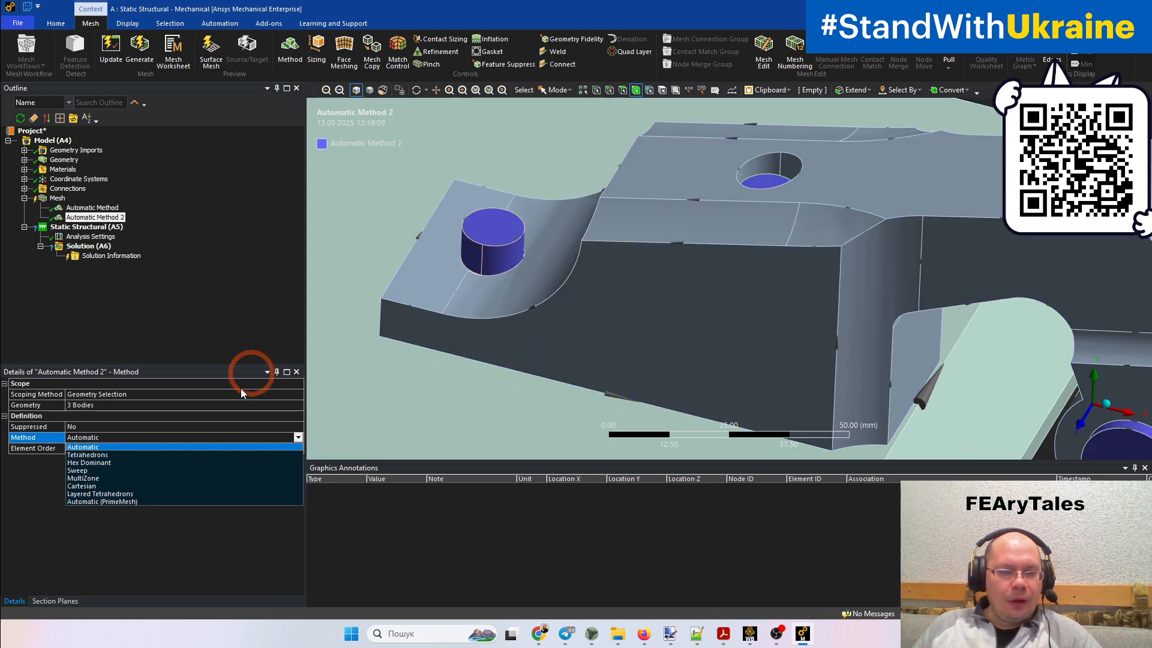
click(87, 448)
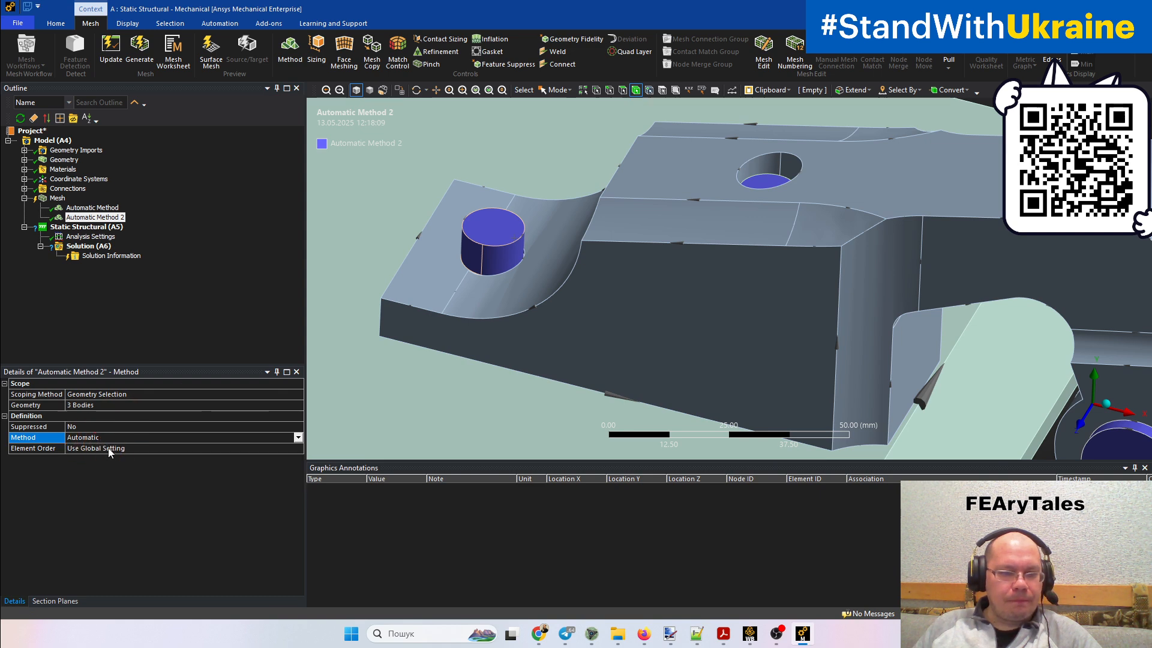
click(108, 450)
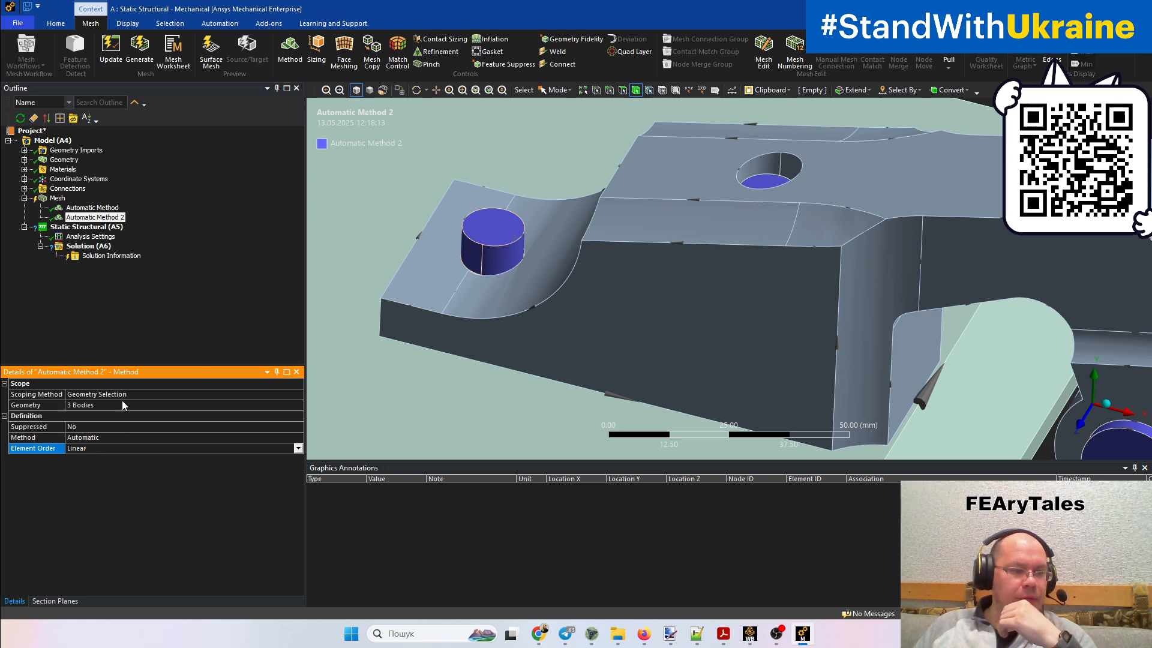
Regenerate the mesh with both Automatic Method controls applied
right_click(55, 198)
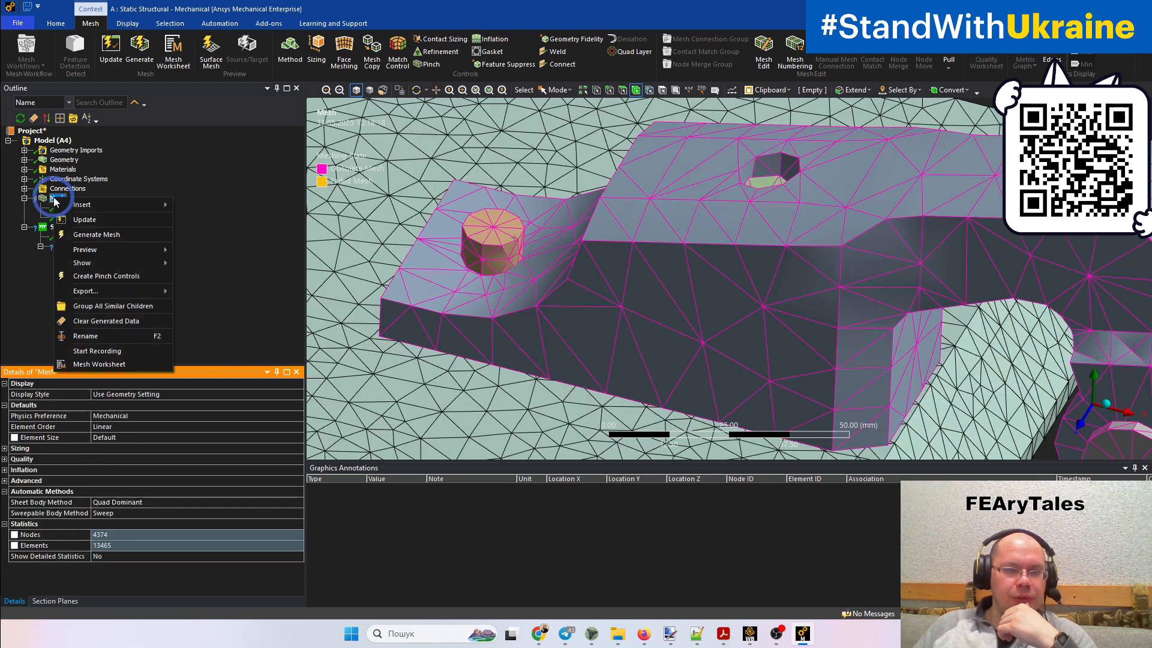
mouse_move(72, 208)
click(93, 234)
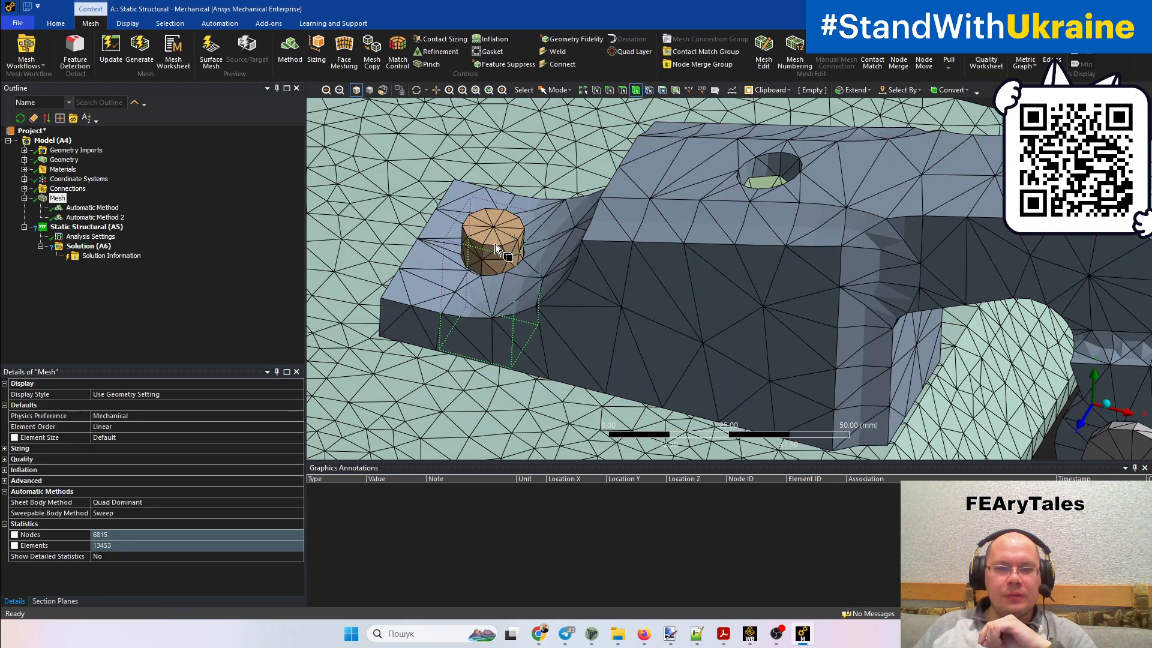
Select mesh nodes on the bolt head and the pin's end face to inspect their placement, and review the Automatic Method 2 settings
click(649, 90)
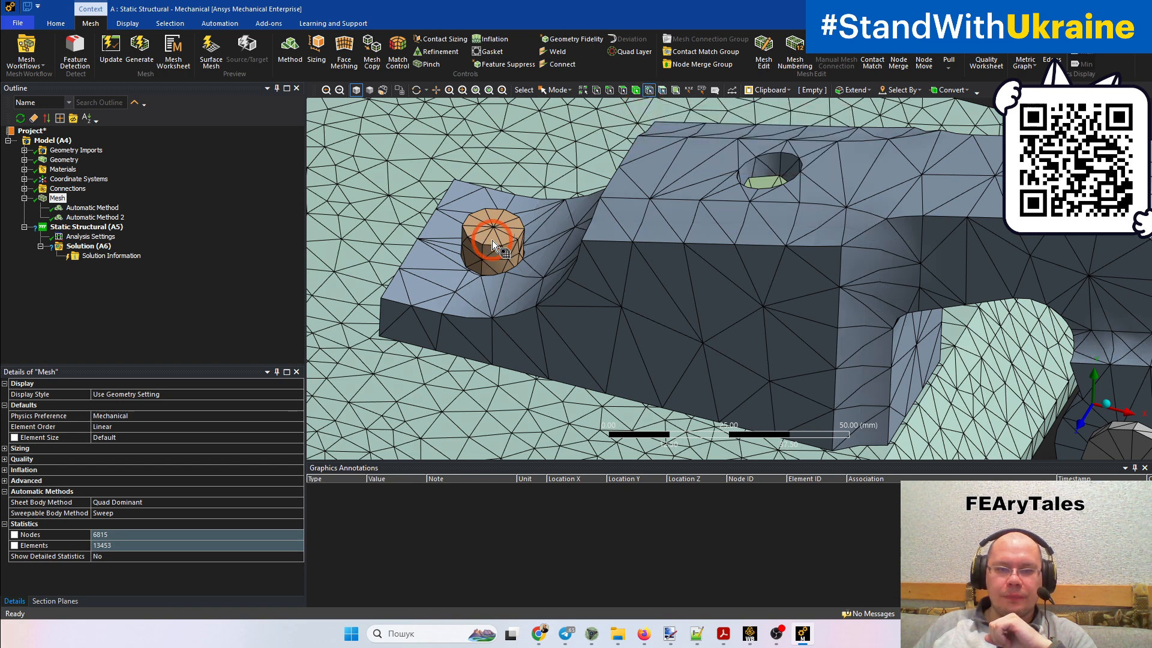
mouse_move(510, 239)
mouse_down()
mouse_move(477, 236)
mouse_move(464, 212)
mouse_move(502, 211)
mouse_move(492, 225)
mouse_up()
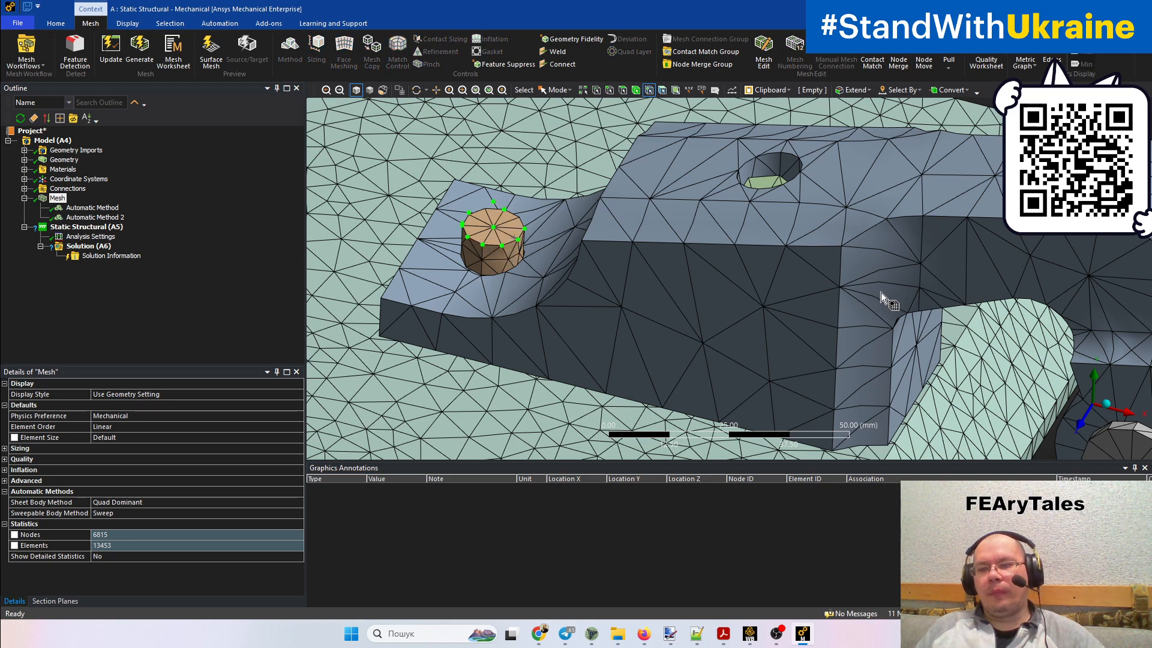
middle_drag(881, 293, 762, 218)
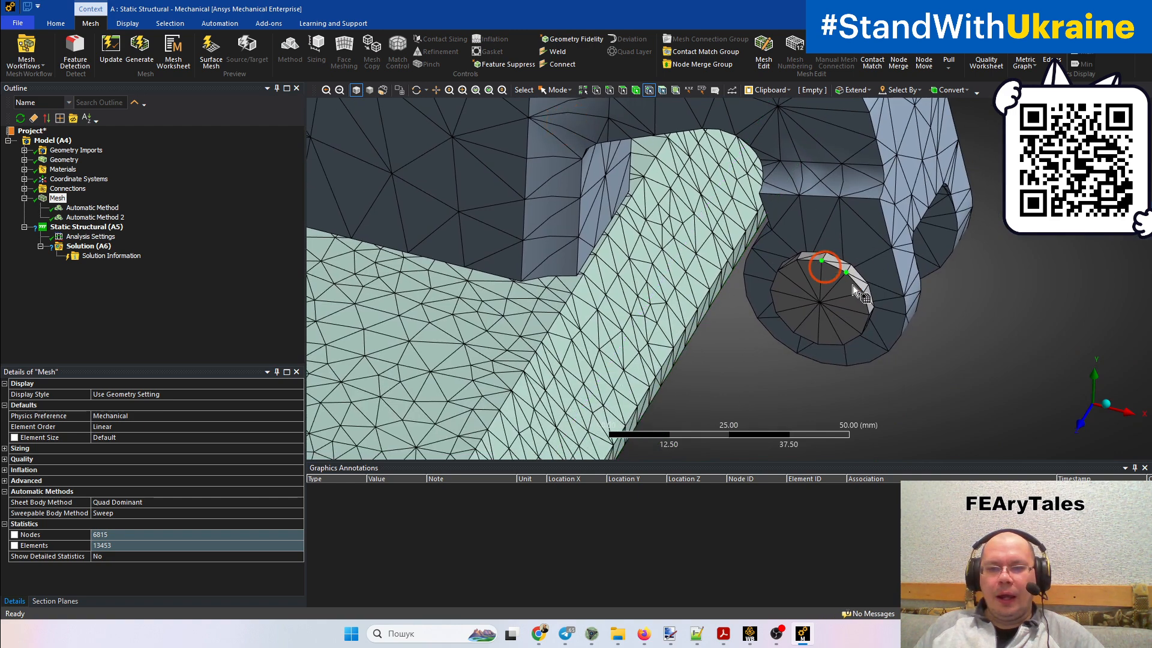
ctrl+click(820, 302)
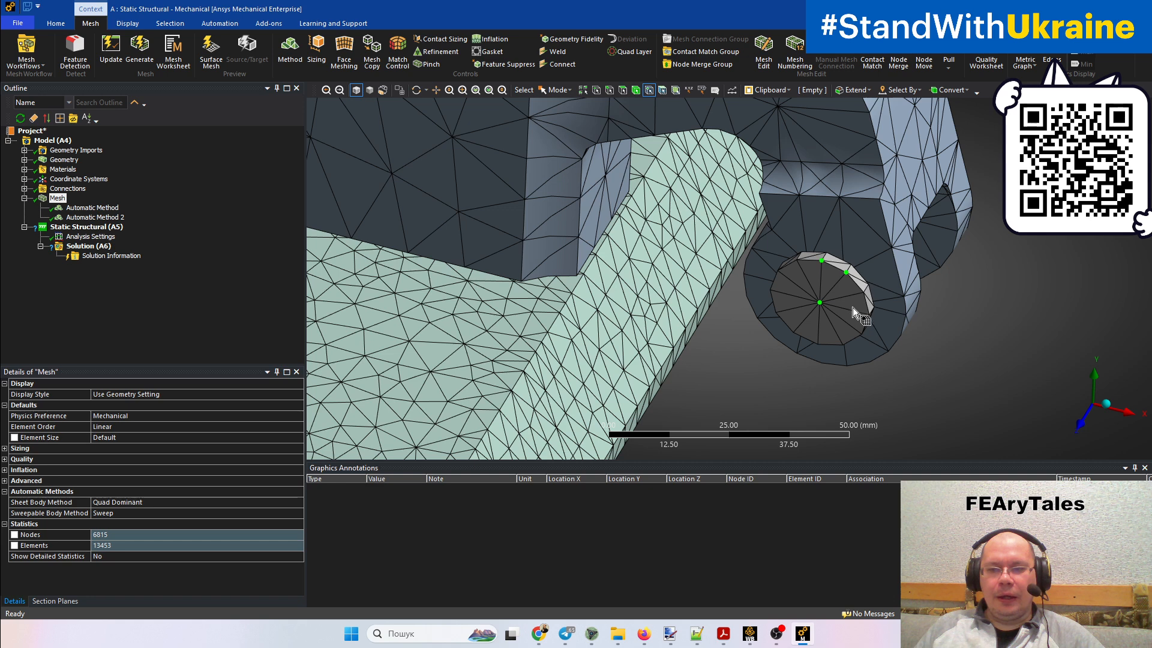
ctrl+click(782, 311)
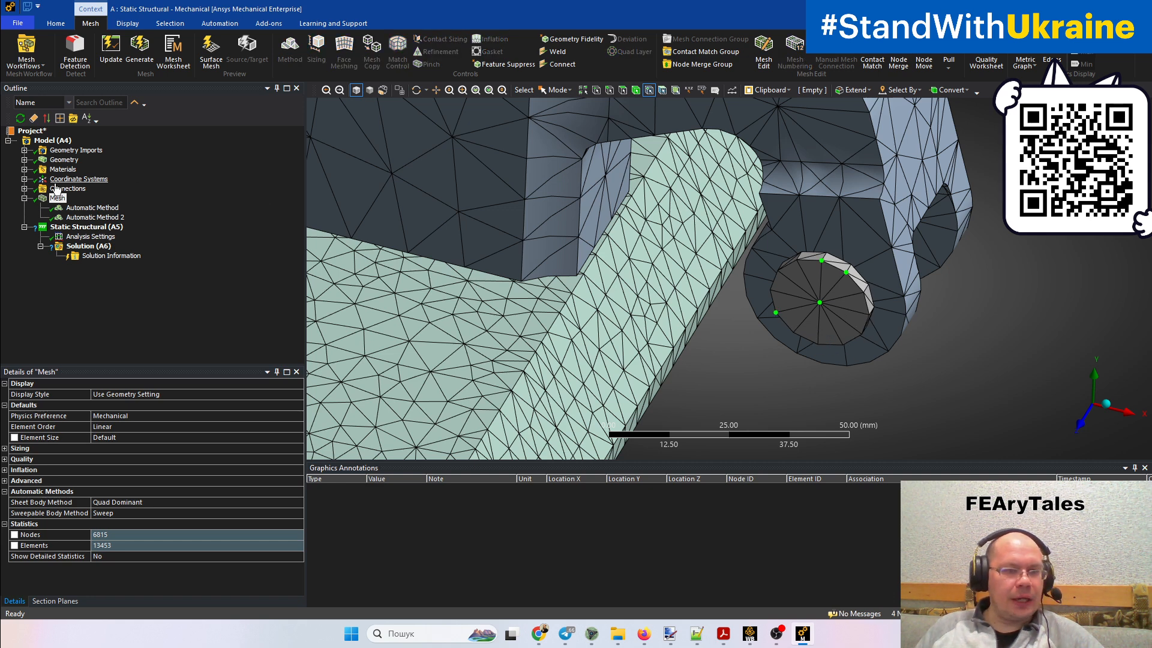
click(87, 217)
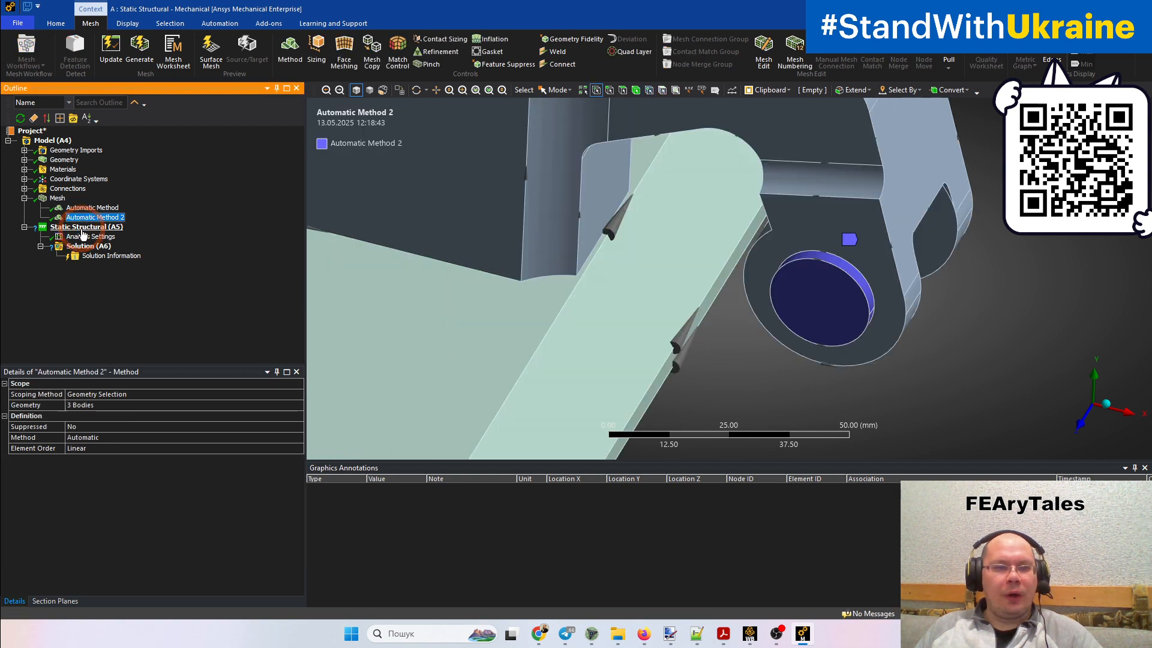
Select mesh nodes across the clamp's side face to examine corner and midside node placement
click(59, 199)
ctrl+middle_drag(631, 294, 729, 432)
ctrl+middle_drag(672, 305, 690, 241)
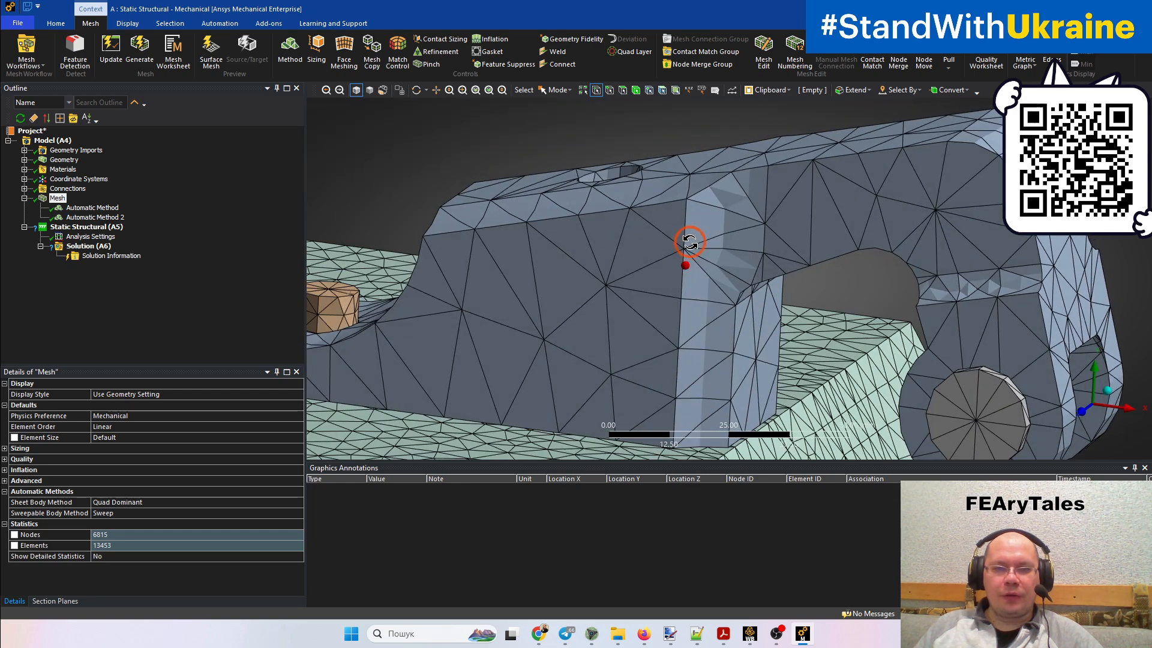
click(633, 121)
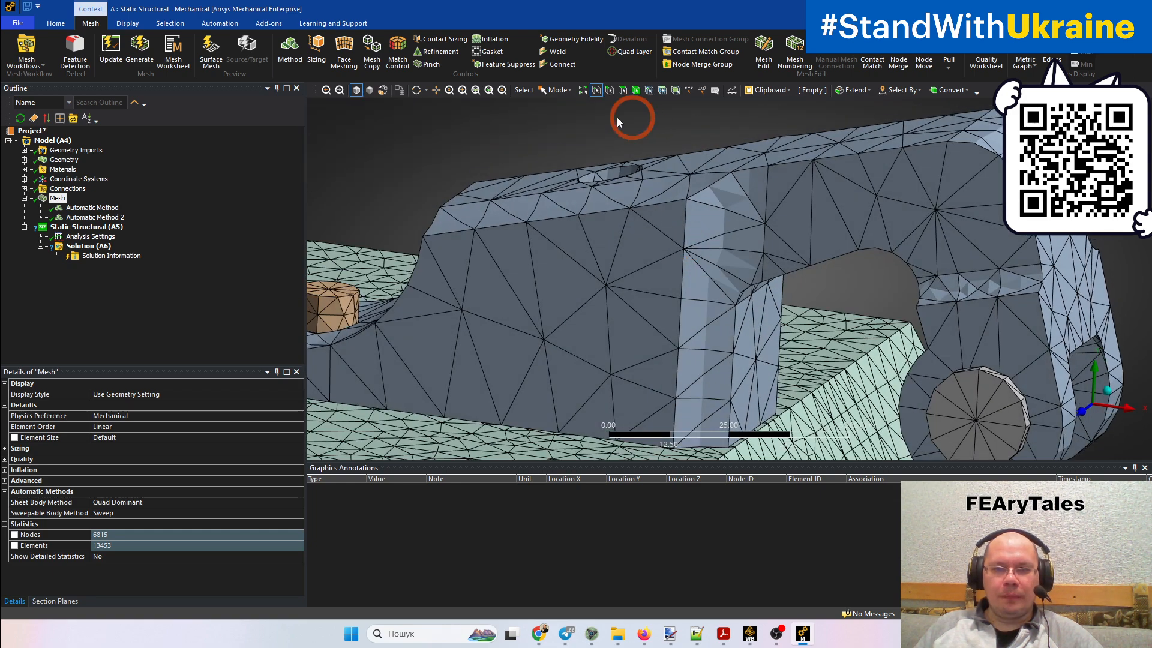
click(647, 90)
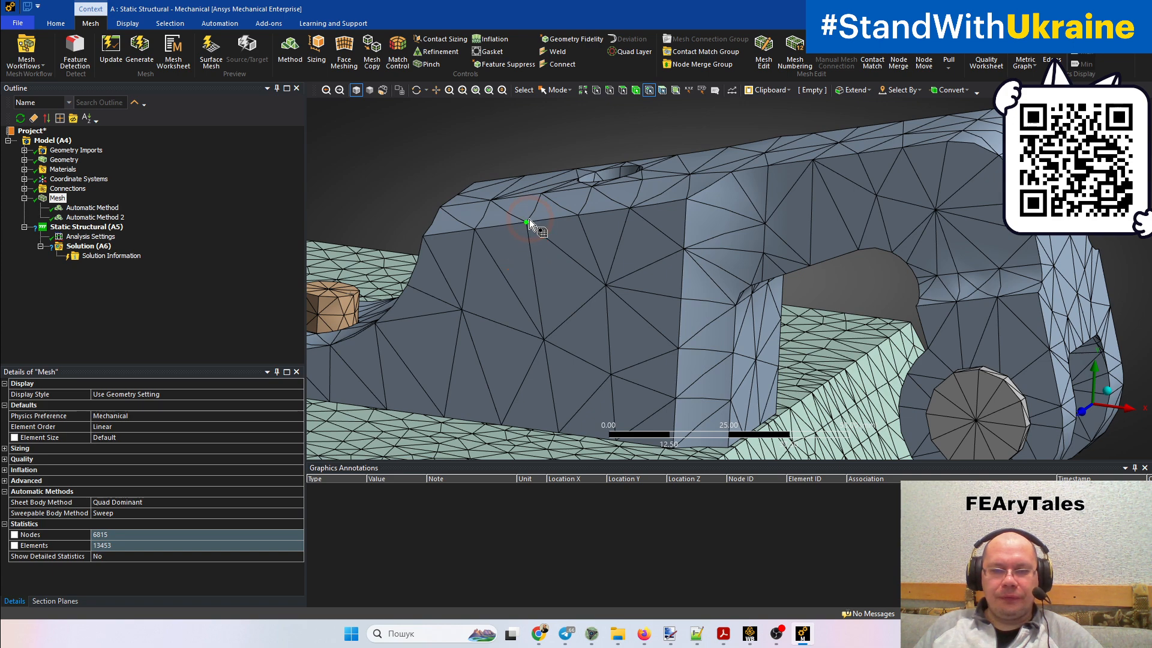
click(529, 234)
drag(539, 321, 621, 293)
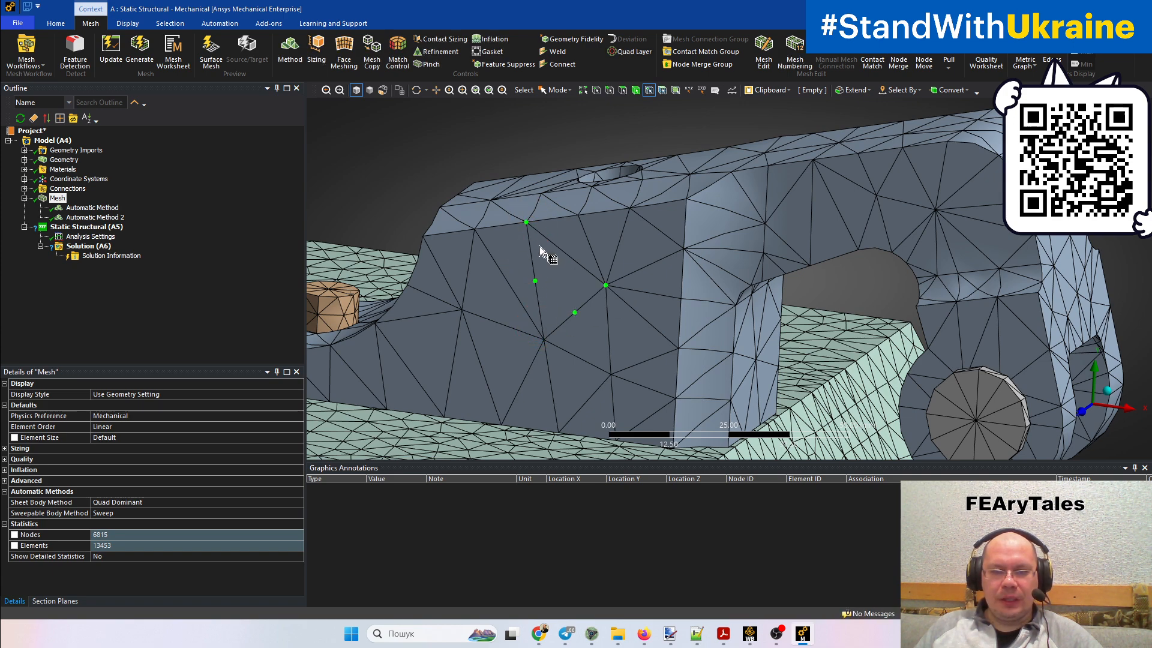
ctrl+click(565, 253)
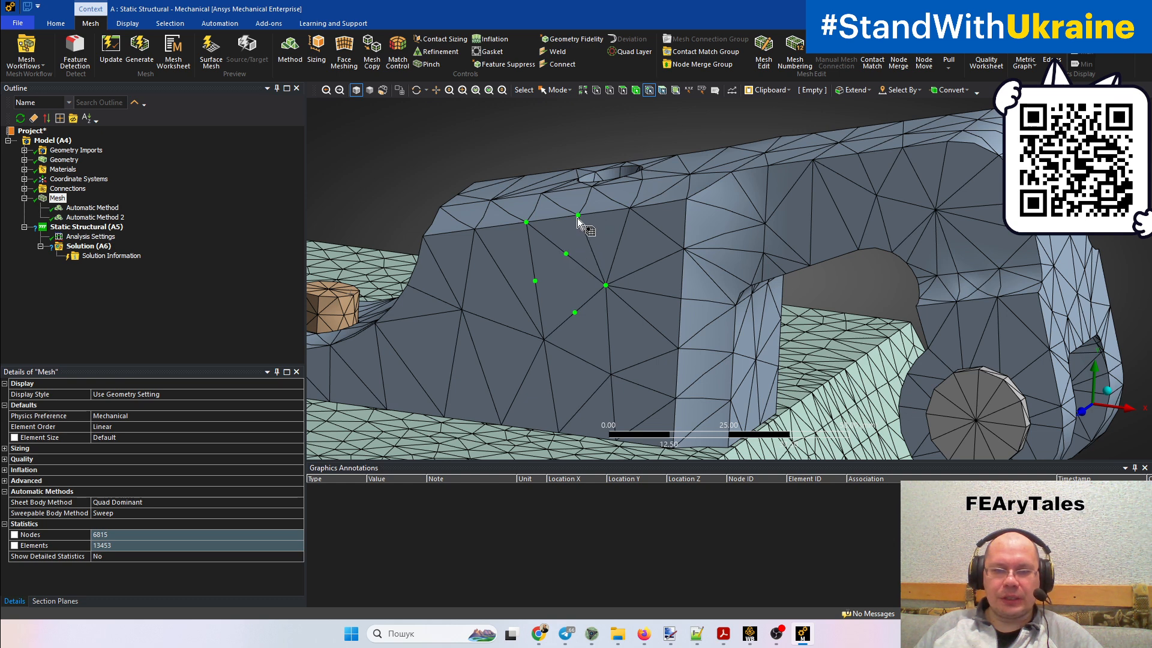
mouse_move(580, 246)
ctrl+mouse_down()
mouse_move(638, 200)
mouse_move(690, 252)
mouse_move(682, 309)
mouse_move(652, 330)
mouse_move(655, 275)
mouse_move(634, 364)
mouse_move(630, 346)
mouse_move(594, 360)
mouse_move(465, 283)
mouse_move(510, 348)
ctrl+mouse_up()
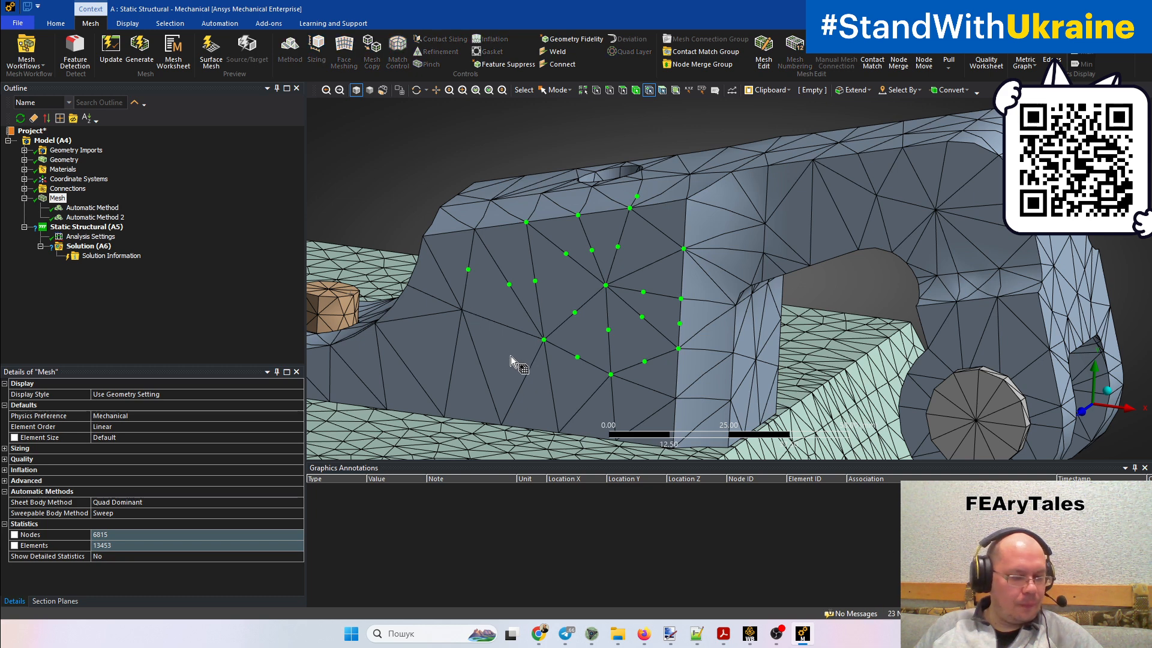
Set the global mesh Element Order to Quadratic and regenerate the mesh
click(57, 198)
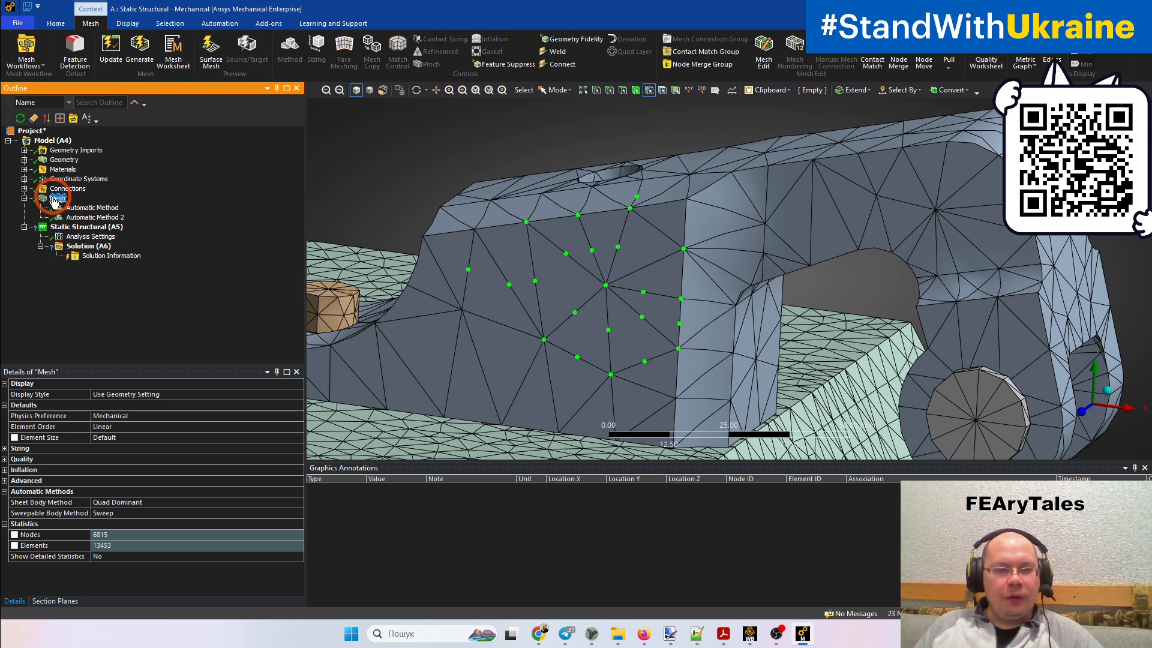
click(298, 426)
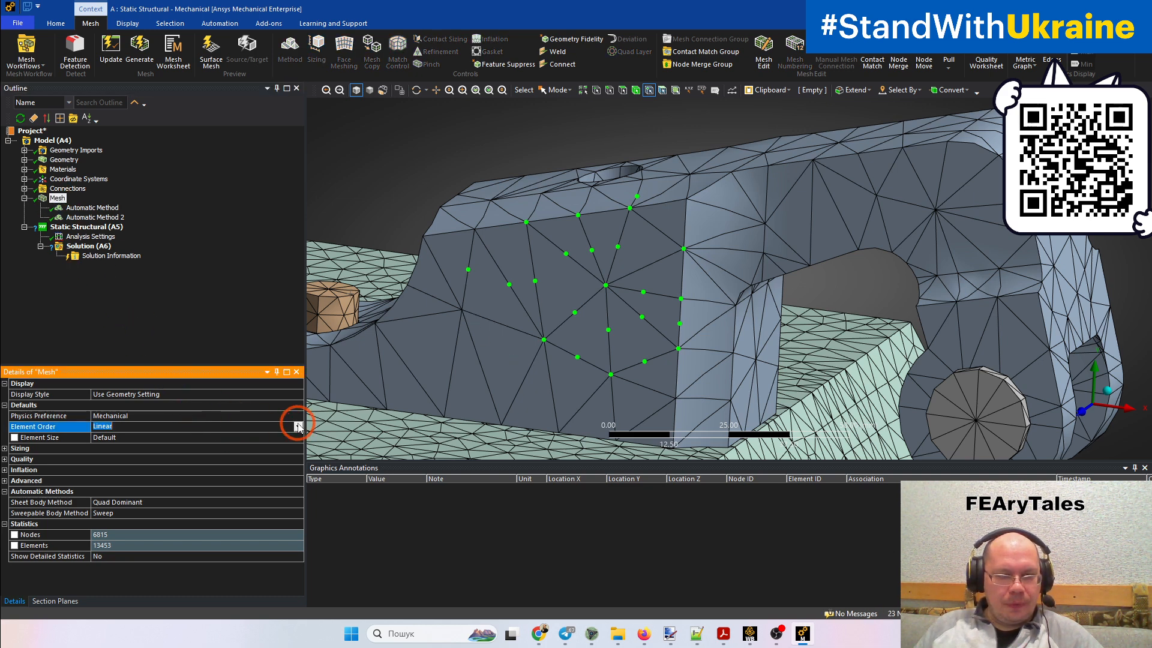
click(299, 426)
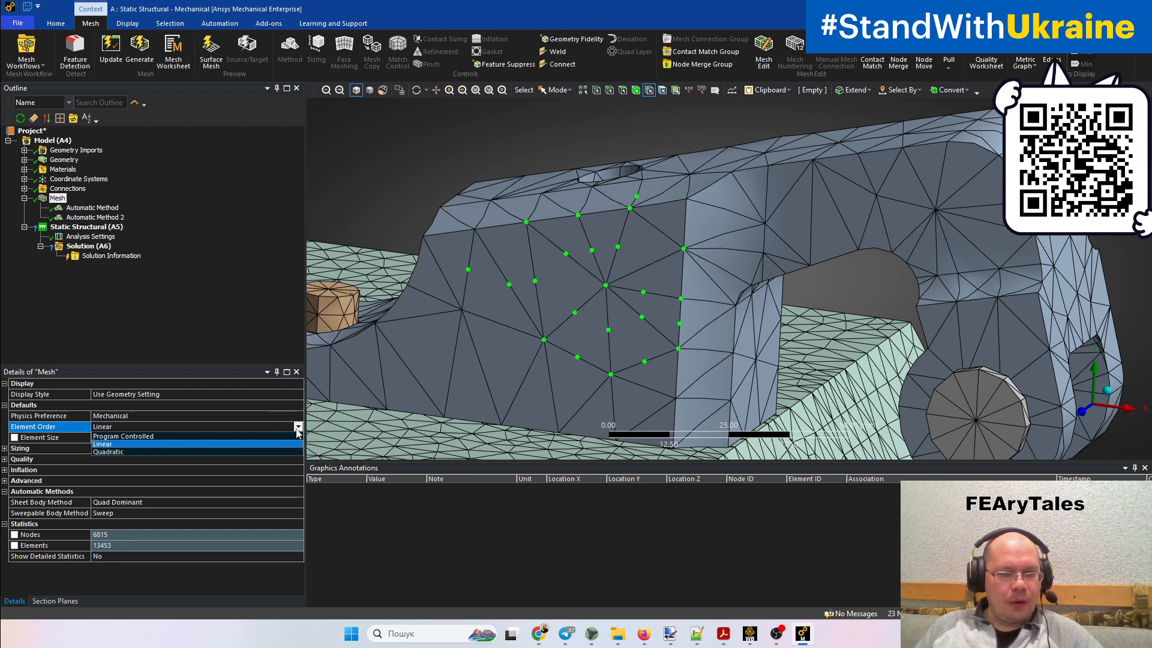
click(266, 452)
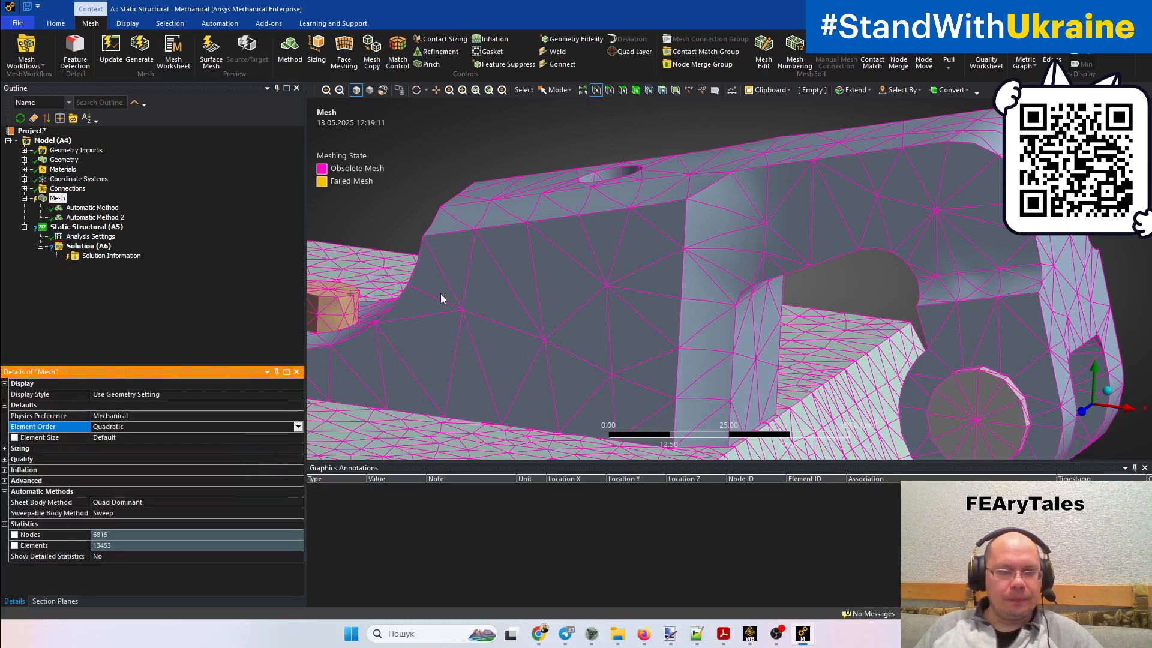
right_click(57, 198)
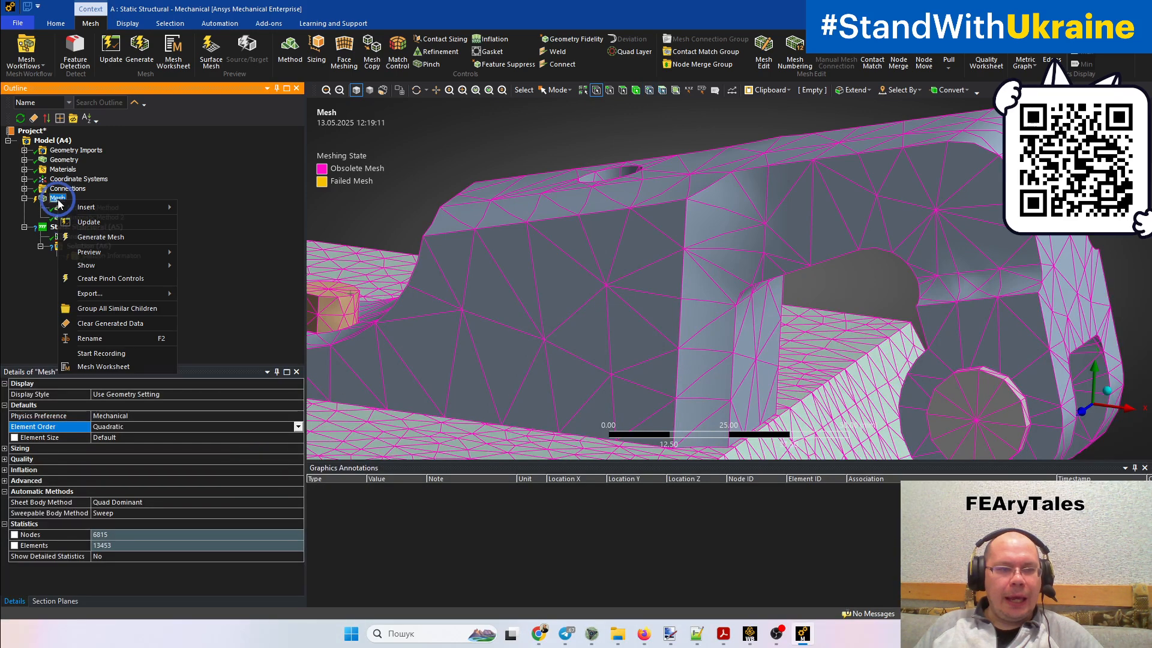
click(100, 239)
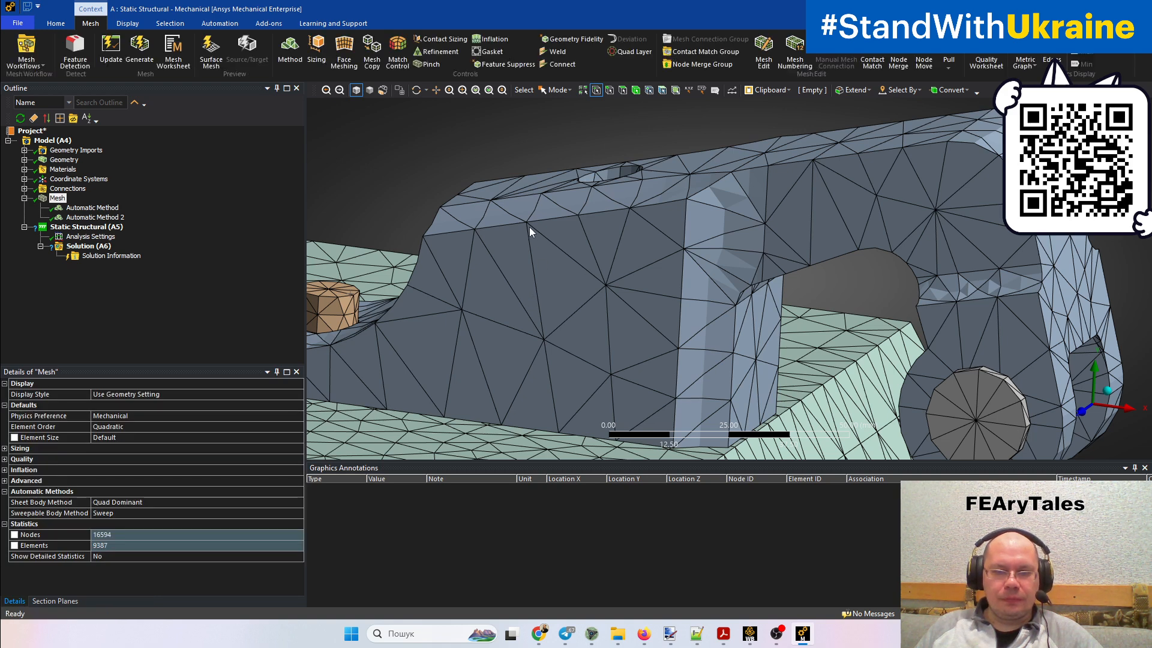
Select nodes of the regenerated mesh on the clamp's side face and the pin's end to check their element order
click(547, 236)
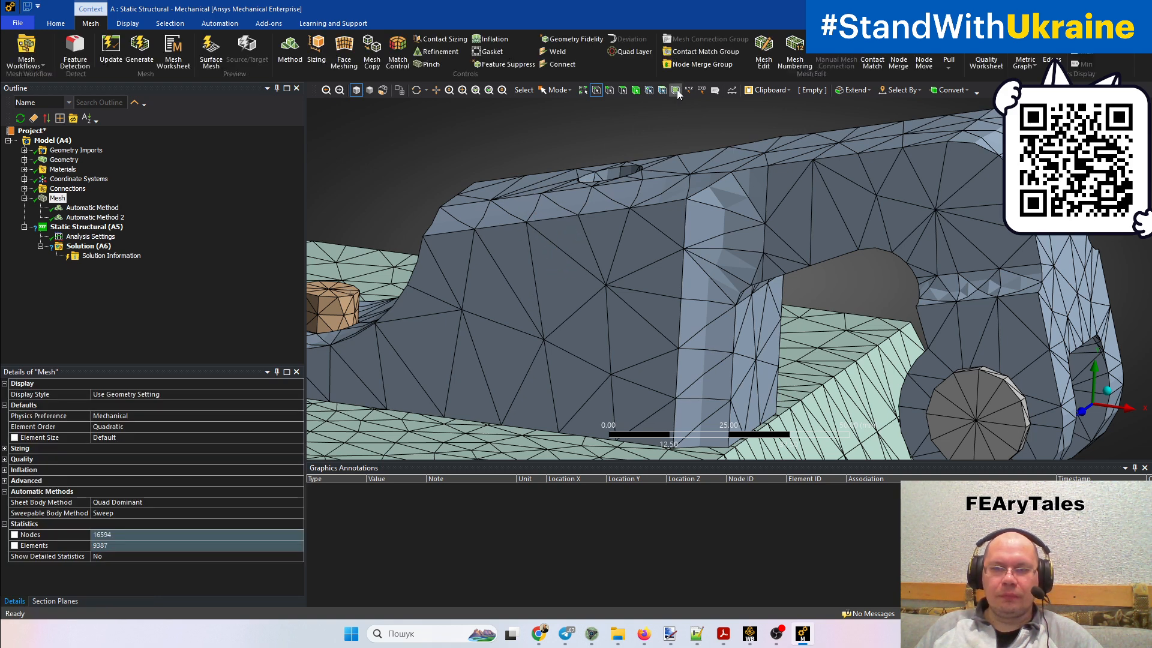
click(651, 94)
drag(526, 221, 543, 339)
mouse_move(587, 295)
mouse_down()
mouse_move(550, 251)
mouse_move(610, 247)
mouse_move(577, 316)
mouse_move(562, 238)
mouse_up()
click(973, 367)
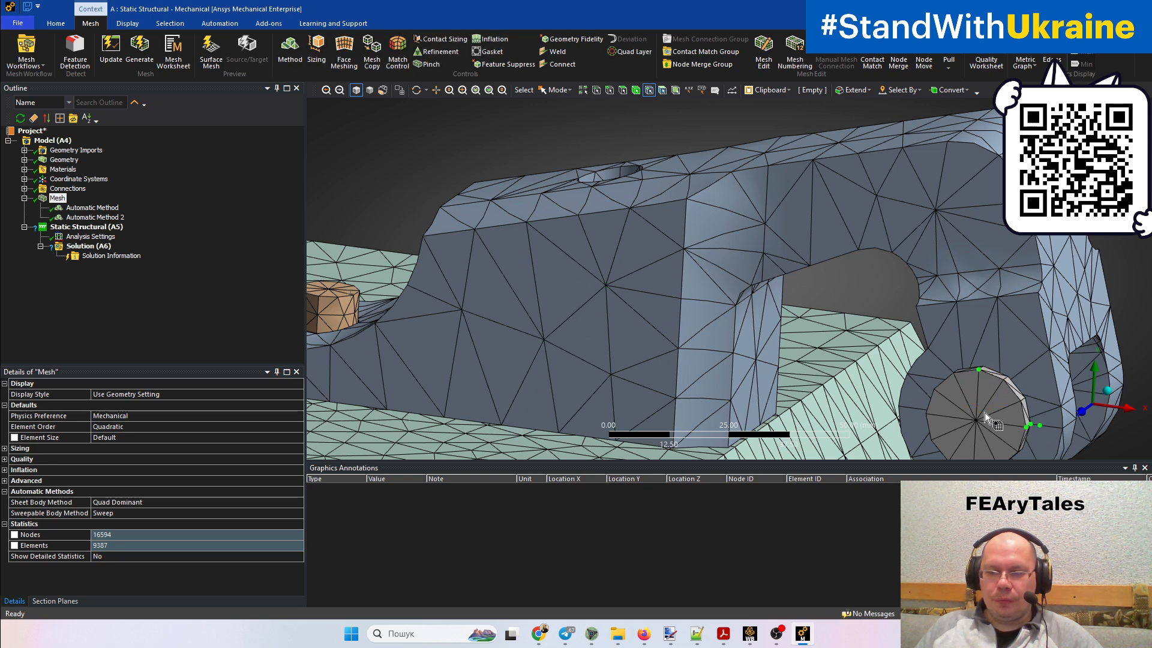
mouse_move(978, 384)
mouse_down()
mouse_move(999, 380)
mouse_move(1020, 404)
mouse_up()
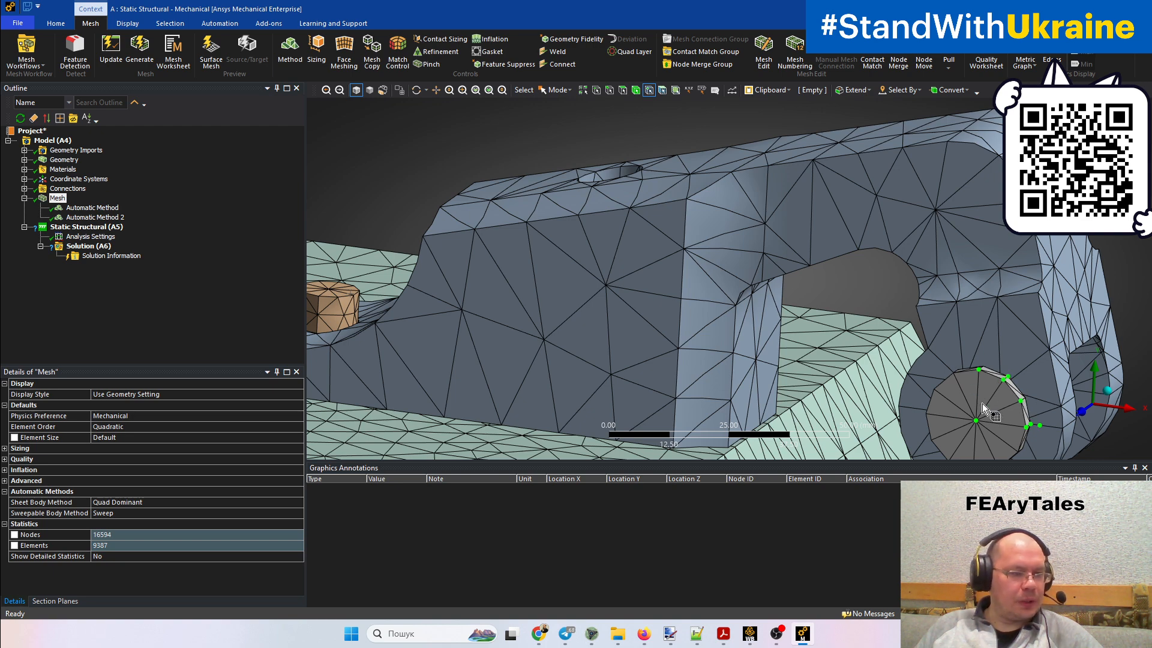
Select mesh nodes on the base plate's upper face to inspect corner and midside node placement
ctrl+middle_drag(983, 405, 1022, 319)
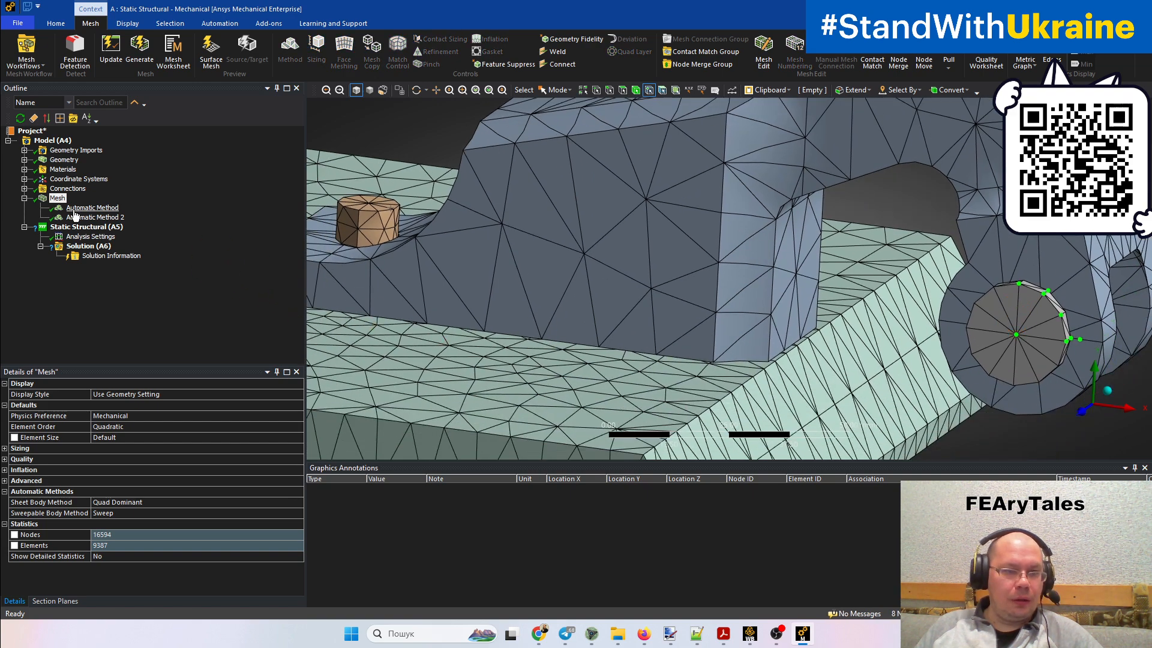
middle_drag(539, 297, 518, 336)
ctrl+middle_drag(586, 362, 627, 265)
click(508, 294)
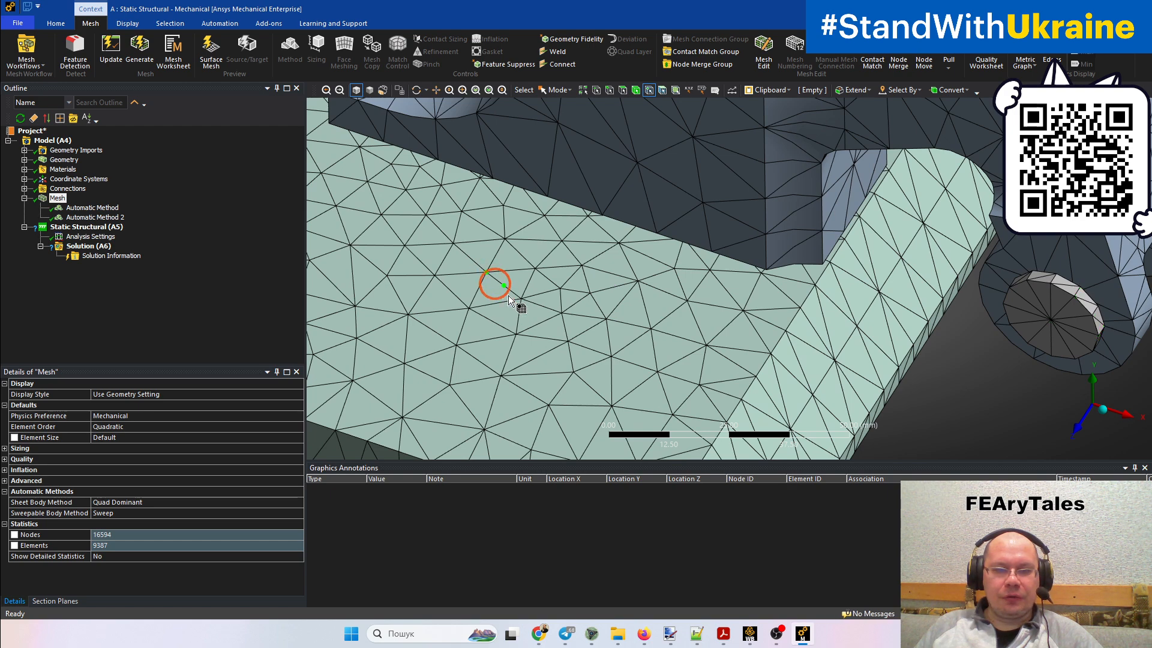
mouse_move(605, 360)
mouse_down()
mouse_move(452, 315)
mouse_move(468, 281)
mouse_move(556, 347)
mouse_move(541, 317)
mouse_move(517, 342)
mouse_move(493, 324)
mouse_up()
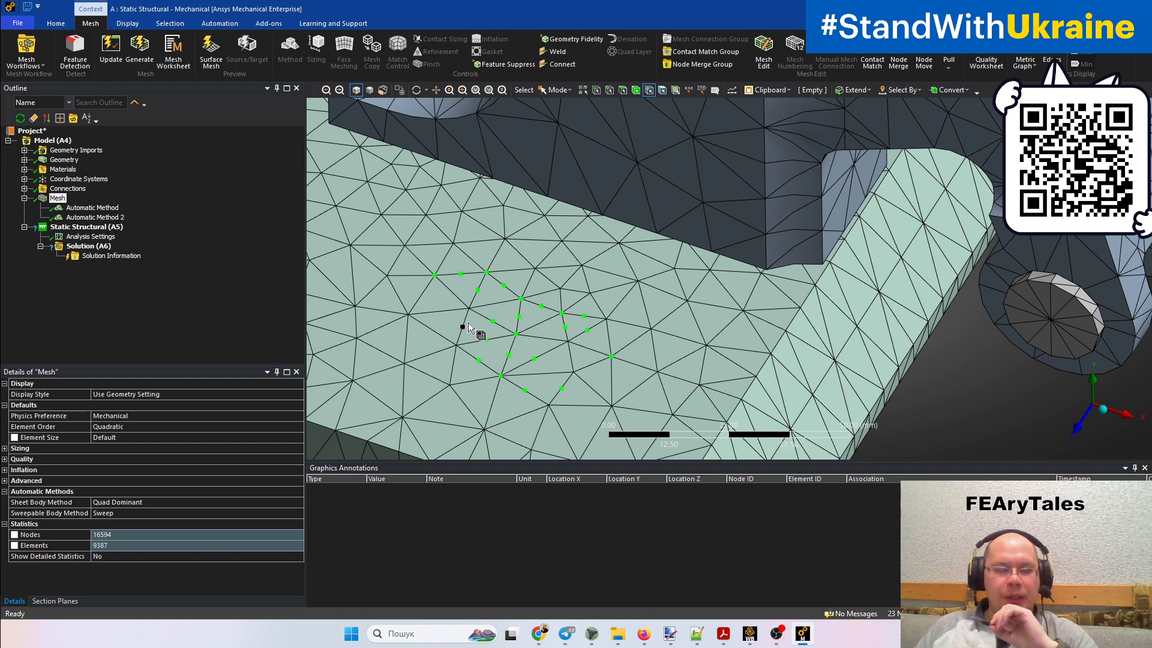
ctrl+click(468, 327)
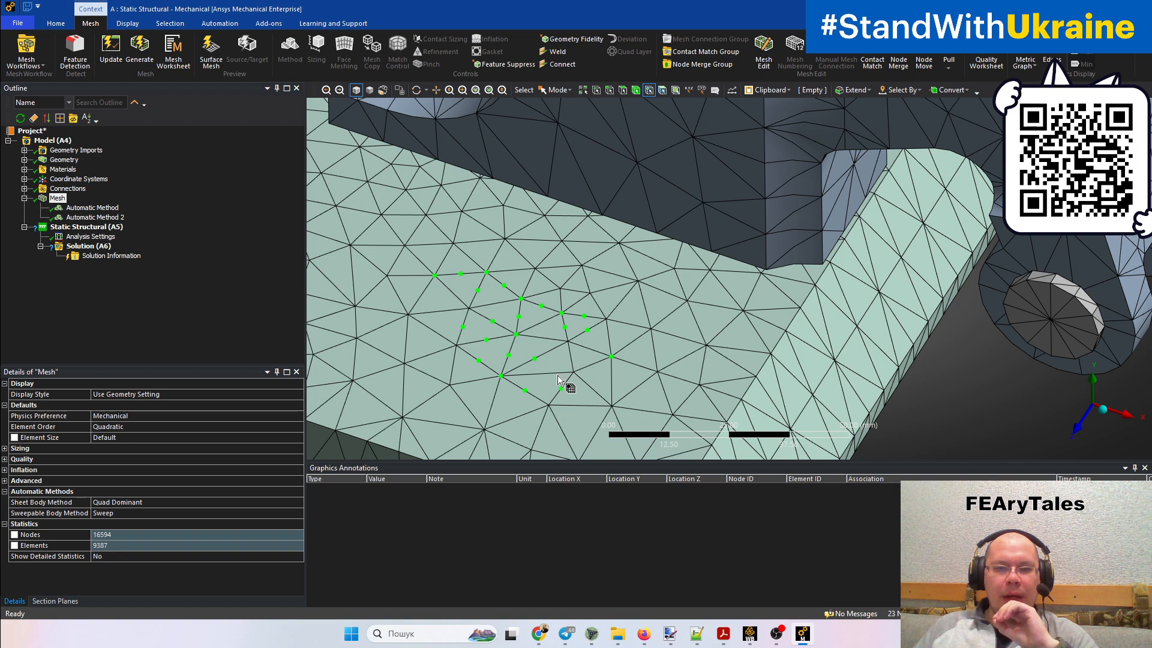
click(568, 355)
ctrl+click(537, 374)
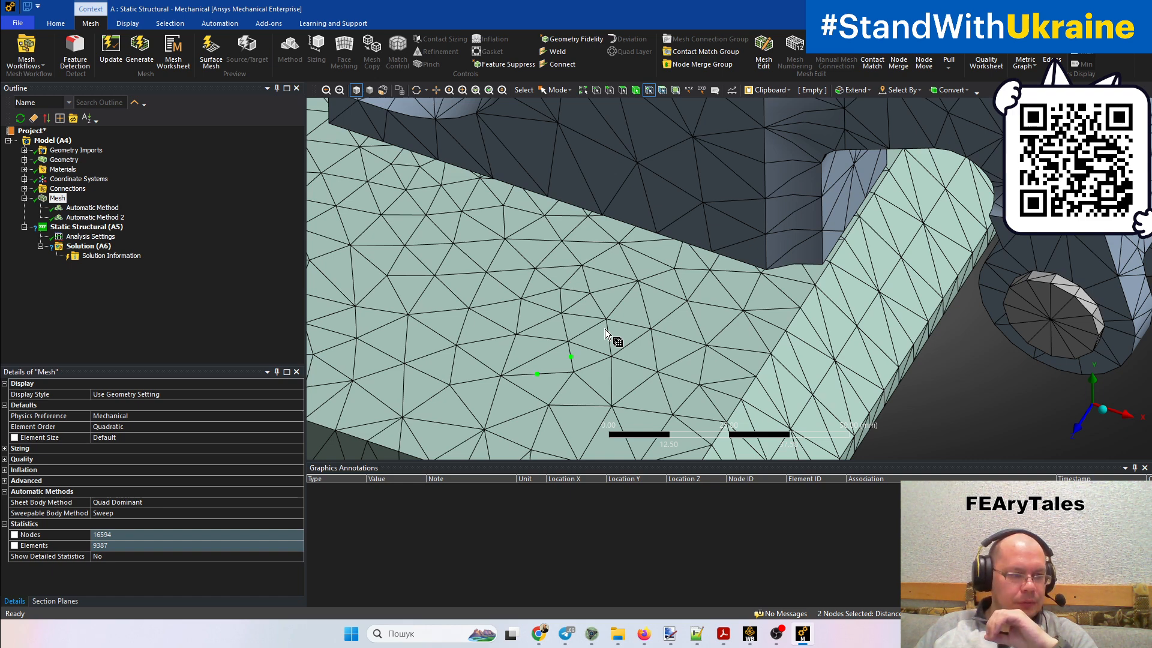
Extend the node selection from the base plate to the clamp's side face near its lower edge
scroll(696, 233, down, 2)
scroll(694, 225, down, 3)
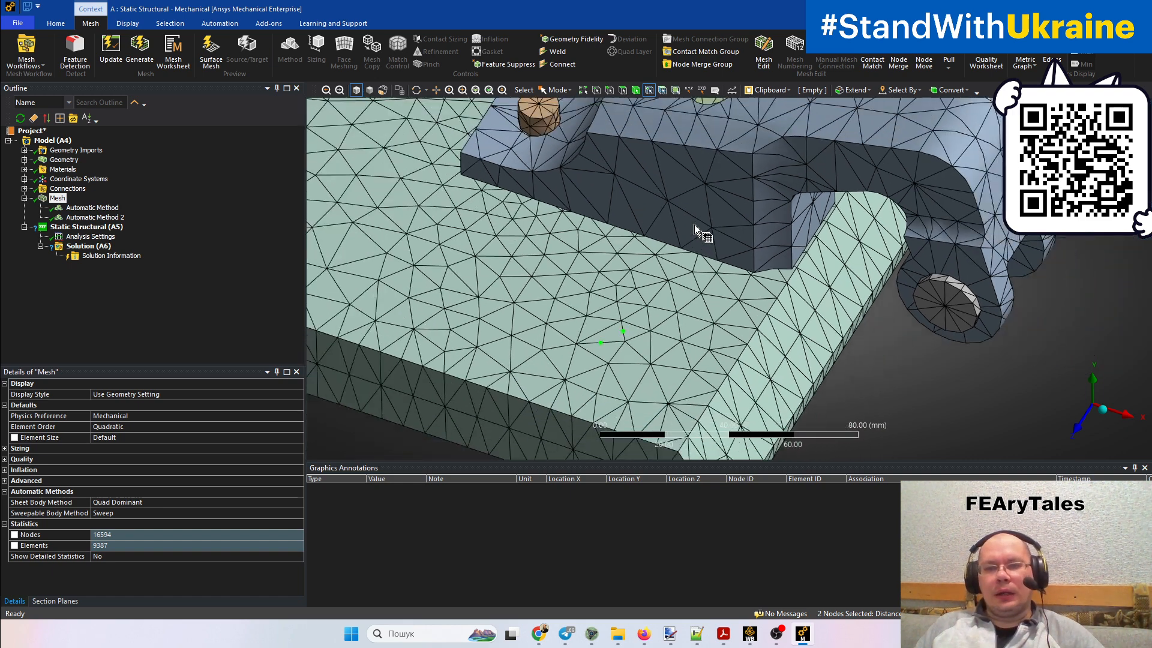
mouse_move(694, 309)
middle_down()
mouse_move(691, 280)
mouse_move(700, 287)
middle_up()
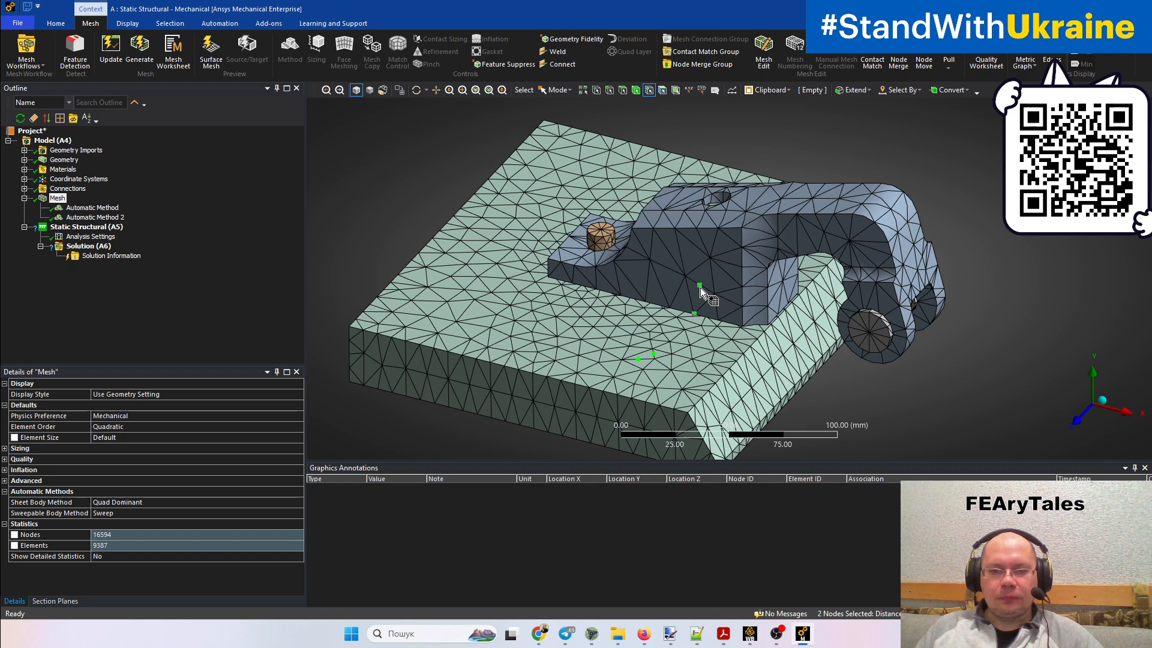